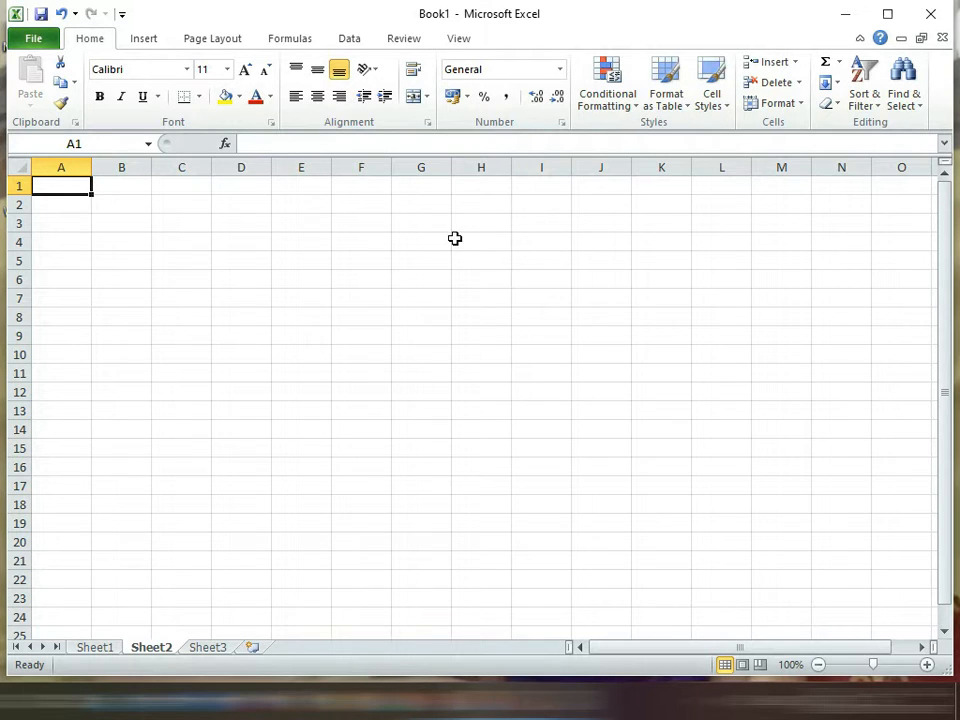
# Step: Enter an asterisk in cell C4 and clear the cell again
pyautogui.click(182, 300)
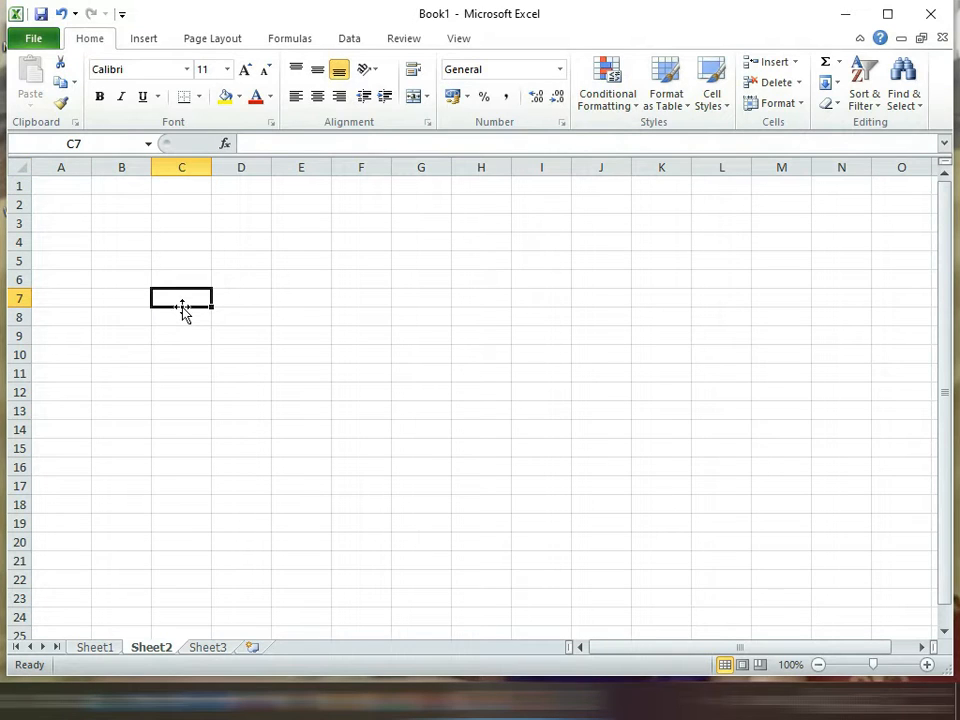
pyautogui.click(192, 241)
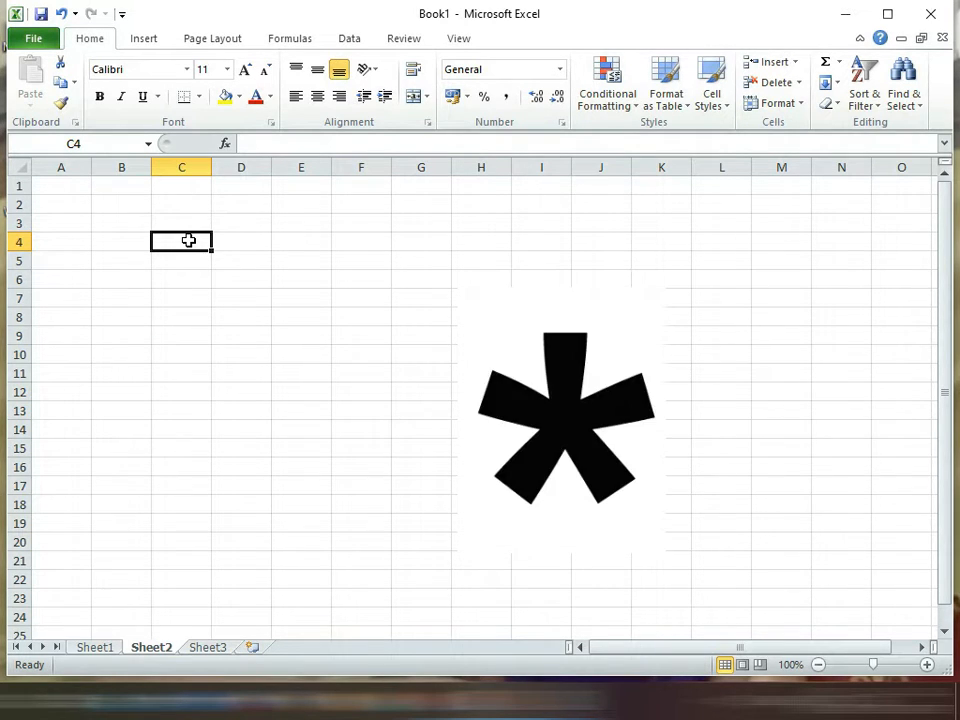
pyautogui.write('*')
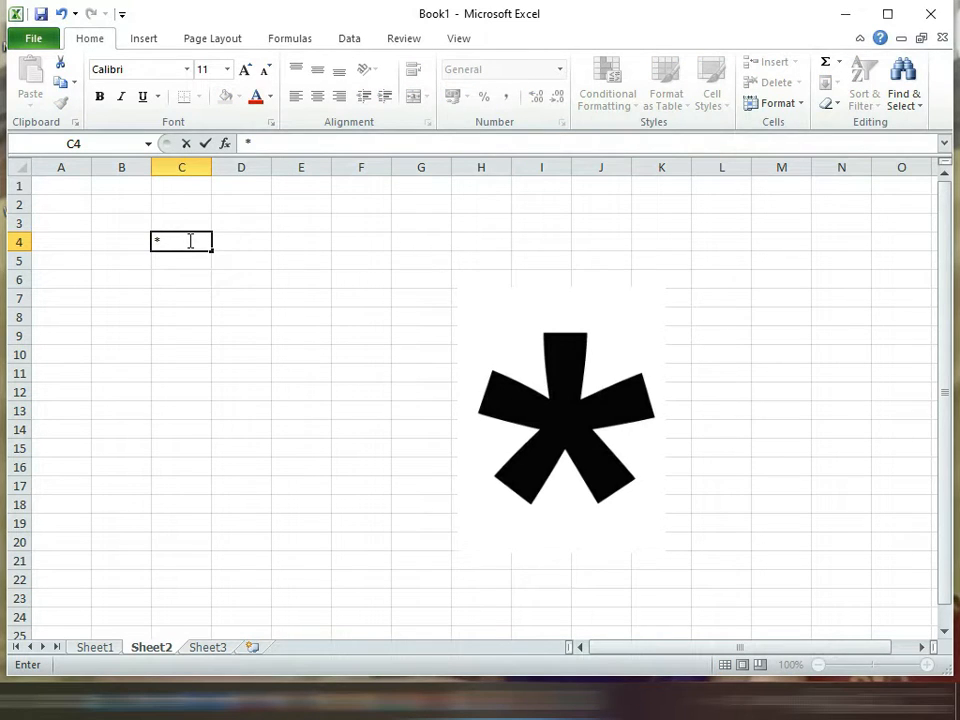
pyautogui.press('Return')
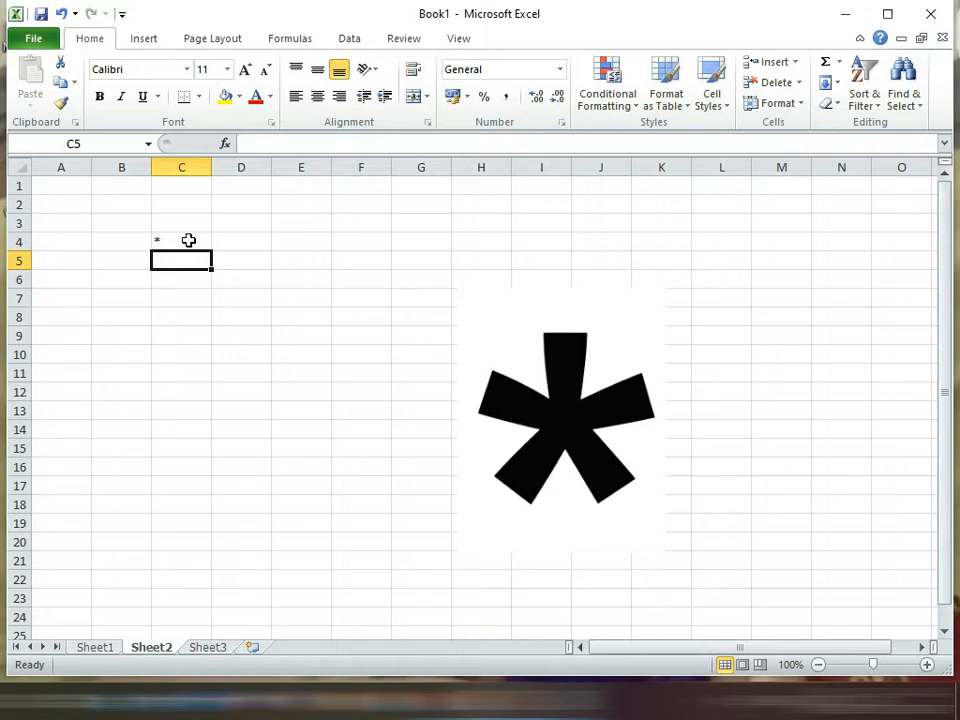
pyautogui.click(188, 240)
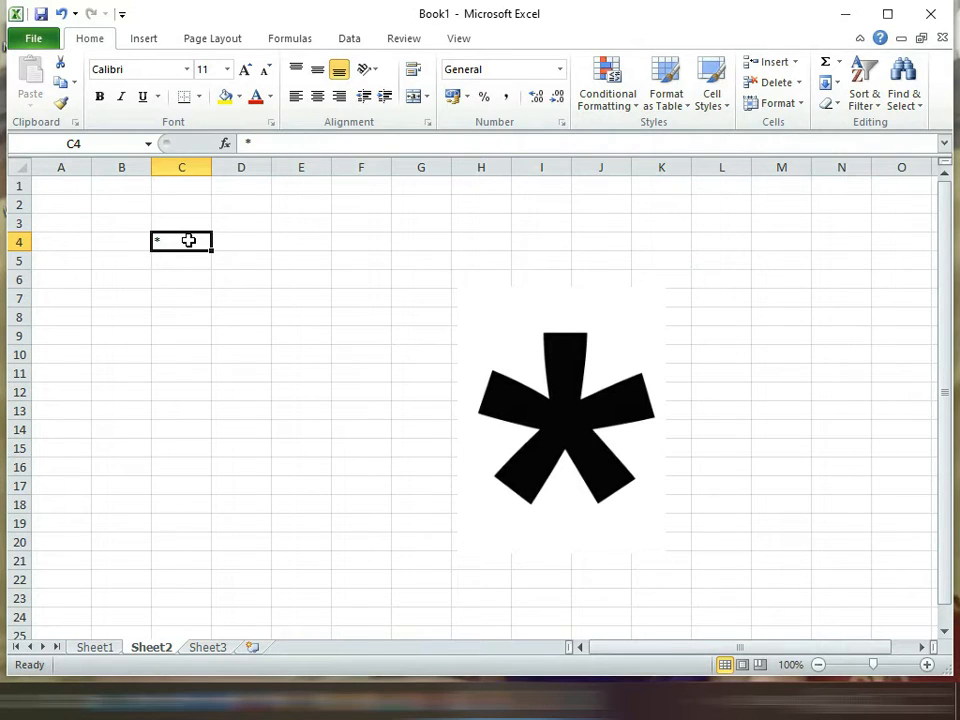
pyautogui.press('Delete')
# Step: Multiply 8 by 6 in cell C5 with the formula =8*6
pyautogui.press('Down')
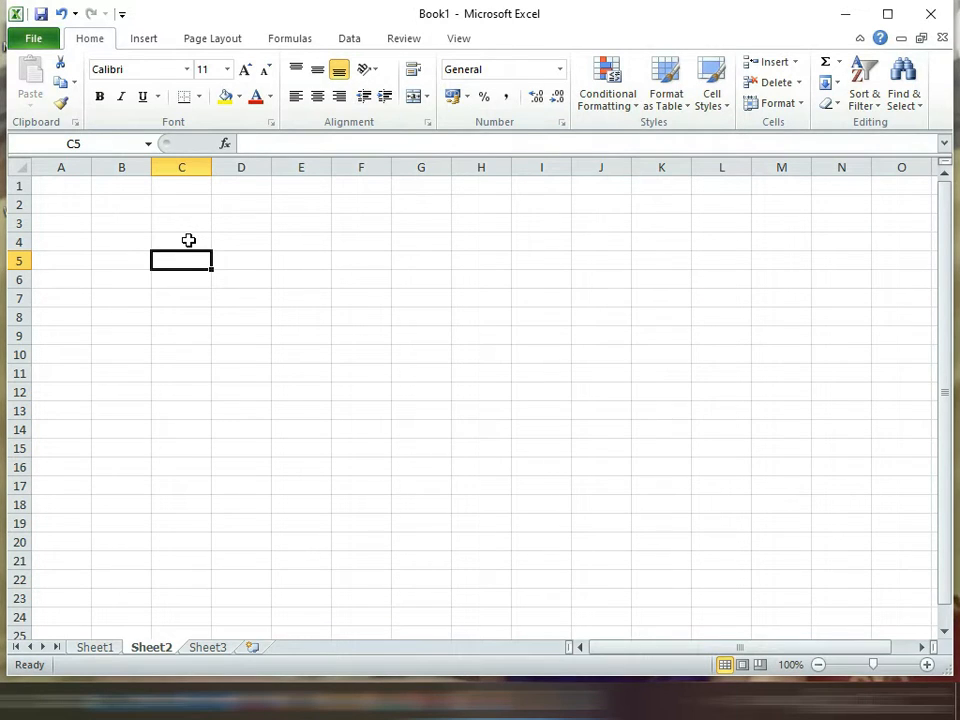
pyautogui.write('=')
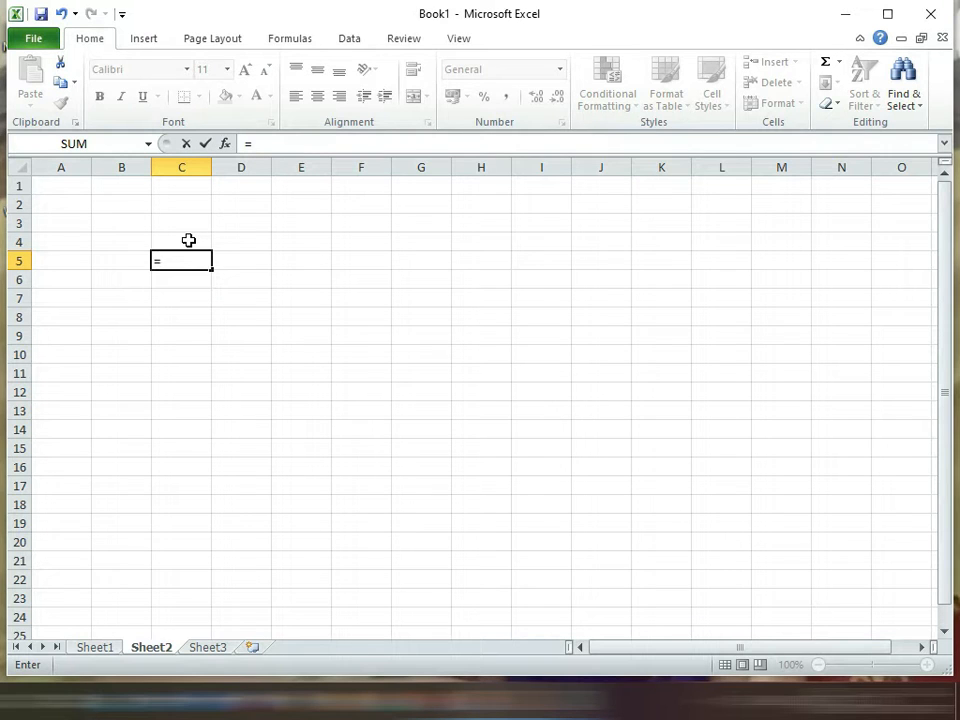
pyautogui.write('8*6')
pyautogui.press('Return')
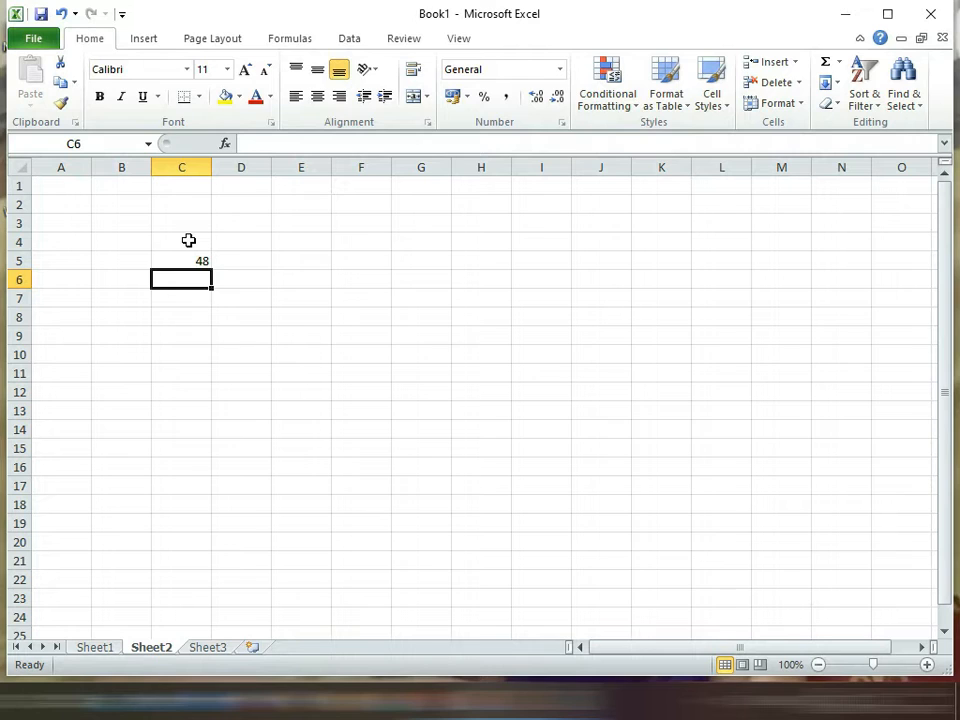
# Step: Multiply 58 by 63 in cell C7 with the formula =58*63
pyautogui.press('Down')
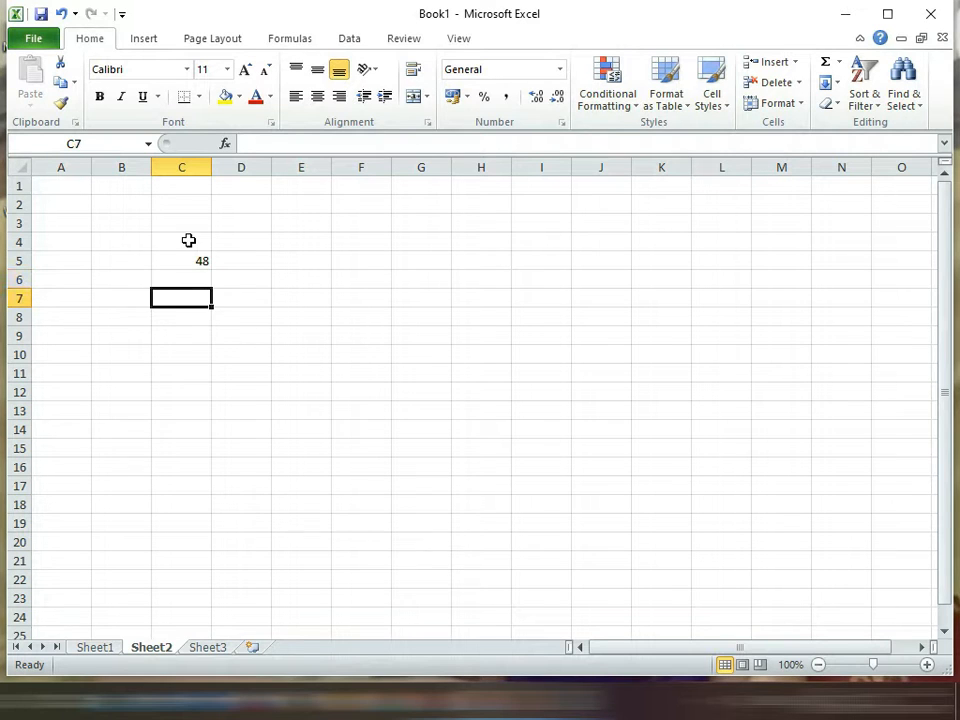
pyautogui.write('=58')
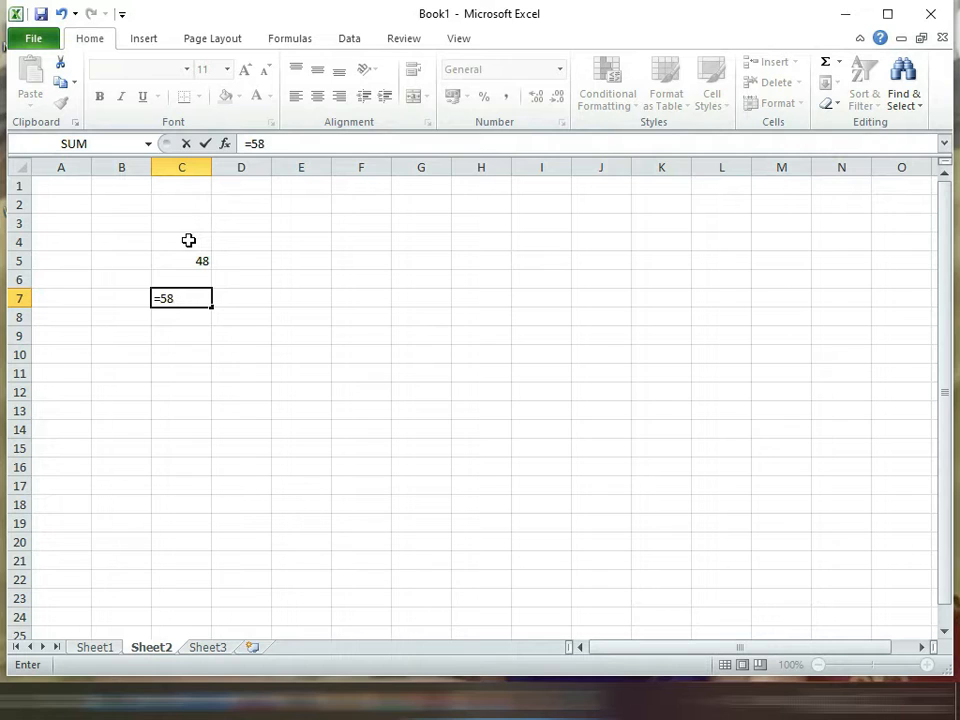
pyautogui.write('*63')
pyautogui.press('Return')
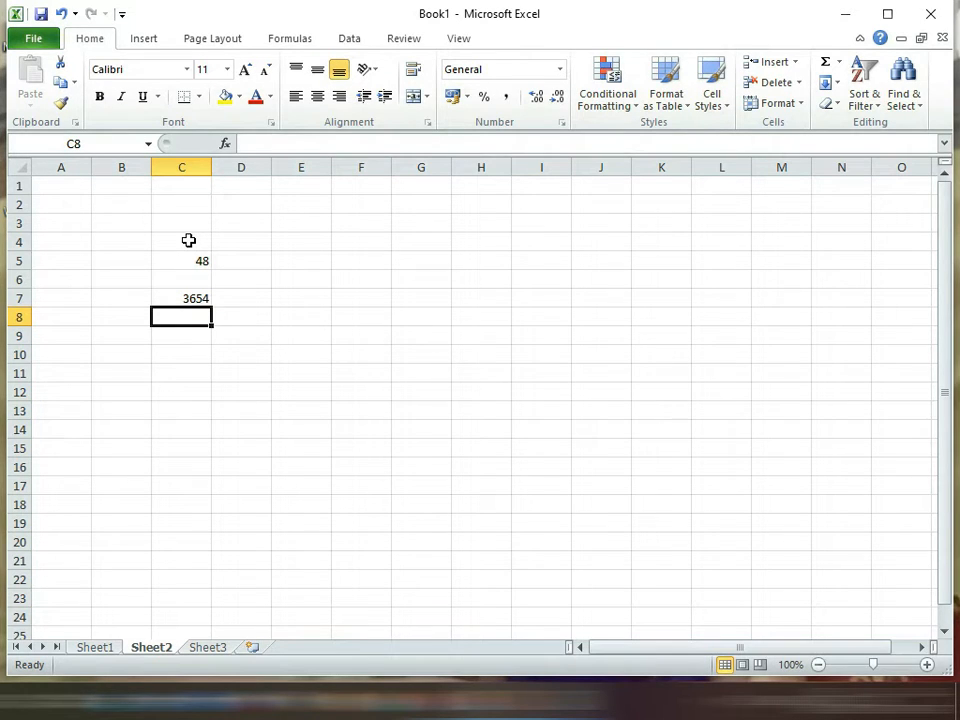
# Step: Enter the numbers 8, 6, 9 and 3 down column B in cells B8 to B11
pyautogui.press('Right')
pyautogui.press('Left')
pyautogui.press('Left')
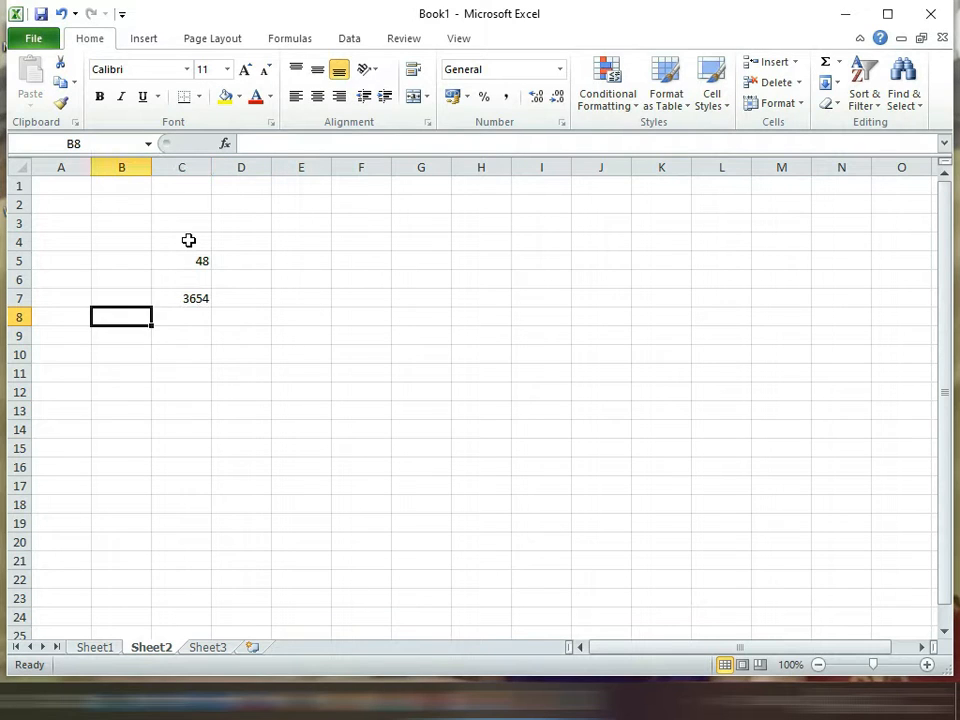
pyautogui.press('Right')
pyautogui.press('Left')
pyautogui.press('Right')
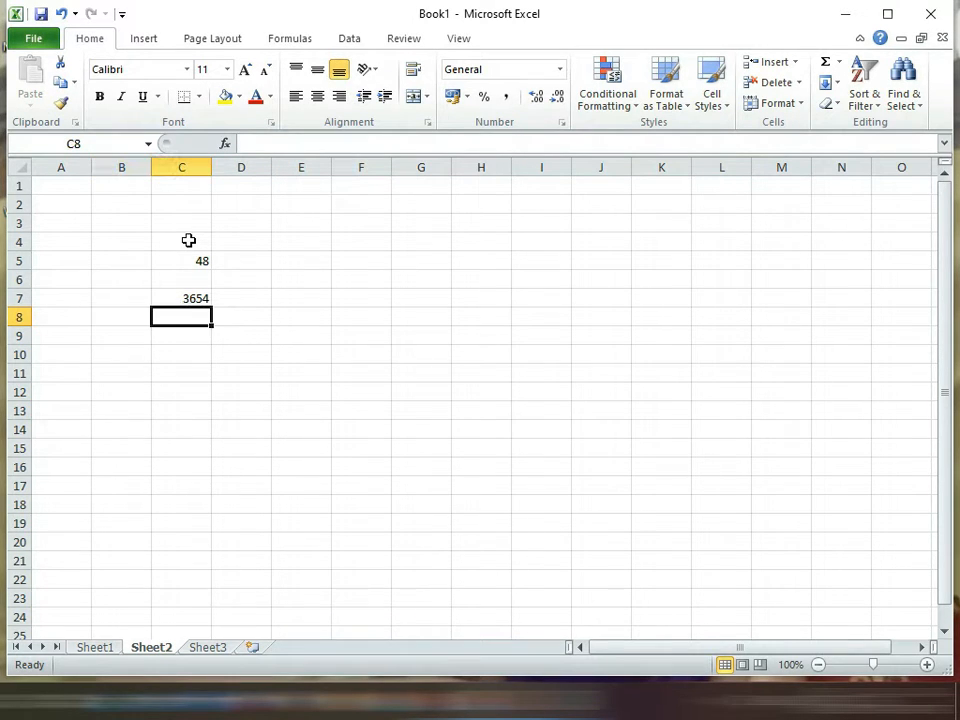
pyautogui.press('Left')
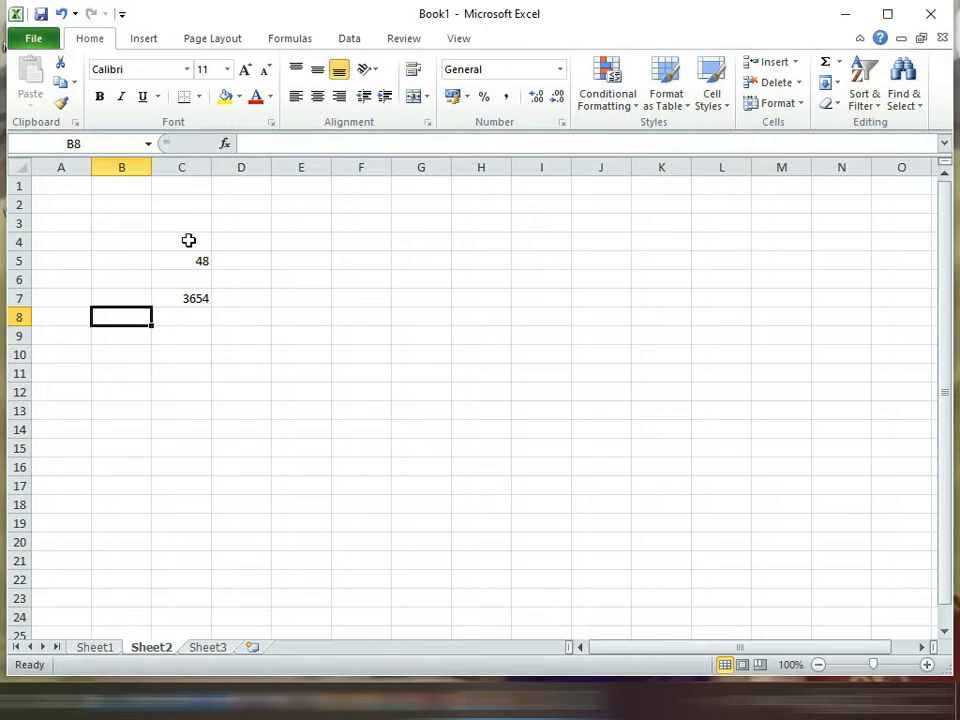
pyautogui.write('8')
pyautogui.press('Return')
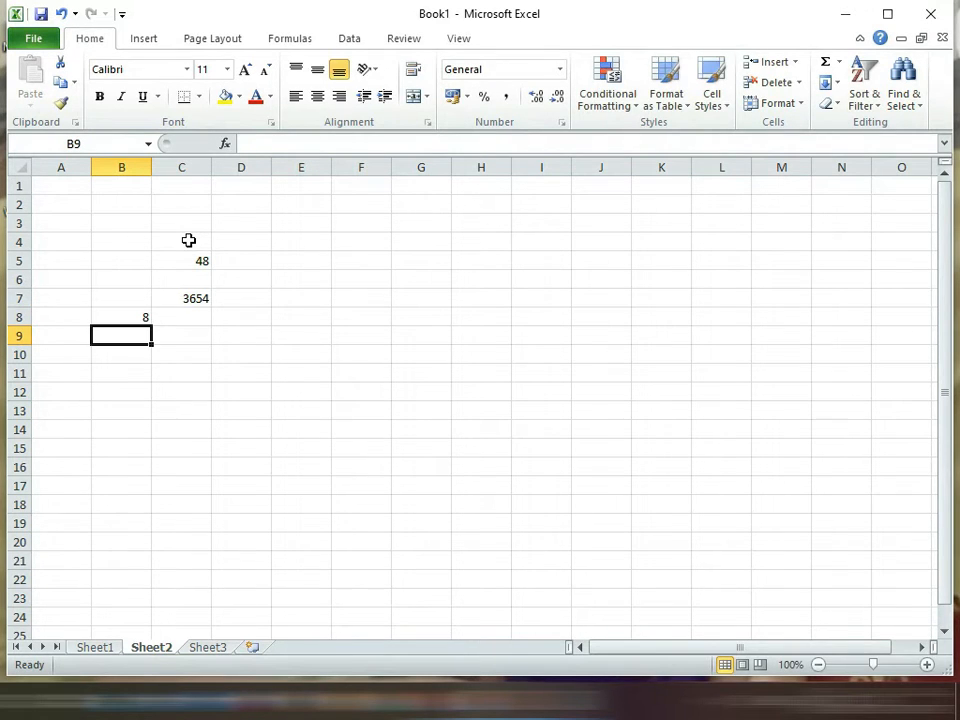
pyautogui.write('6')
pyautogui.press('Return')
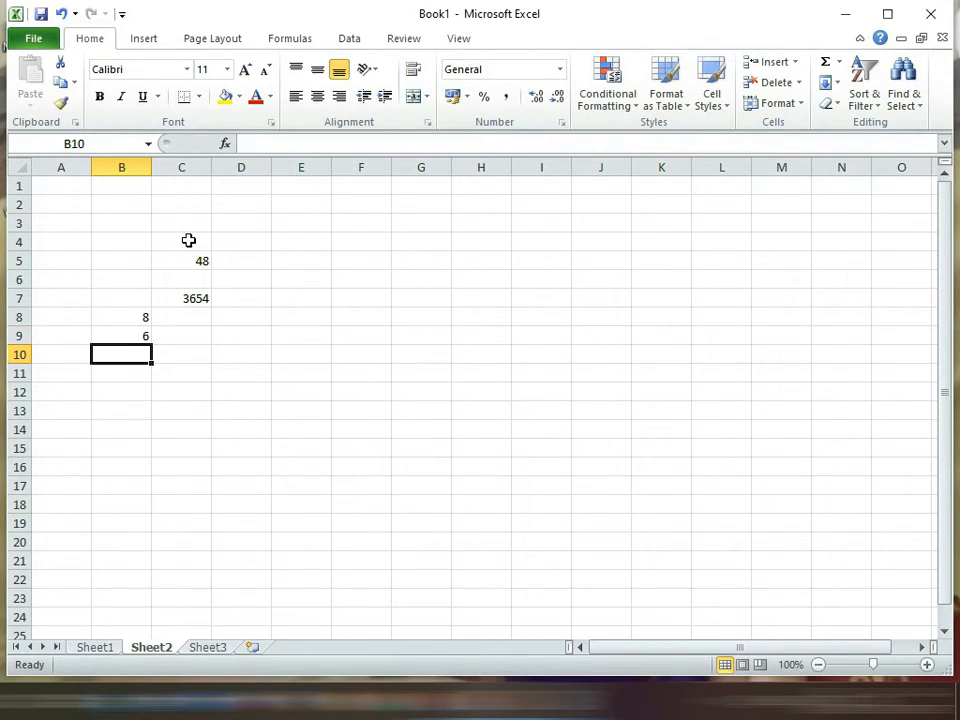
pyautogui.write('9')
pyautogui.press('Return')
pyautogui.write('3')
pyautogui.press('Return')
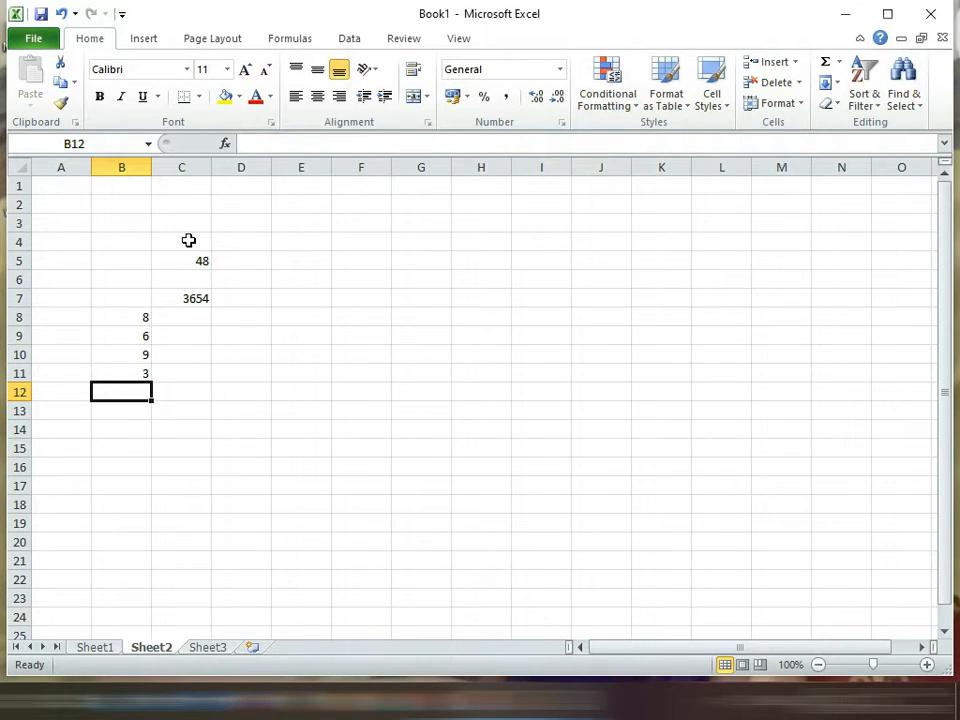
# Step: Multiply the four column B numbers in cell B13 using cell references, with the formula =B8*B9*B10*B11
pyautogui.press('Return')
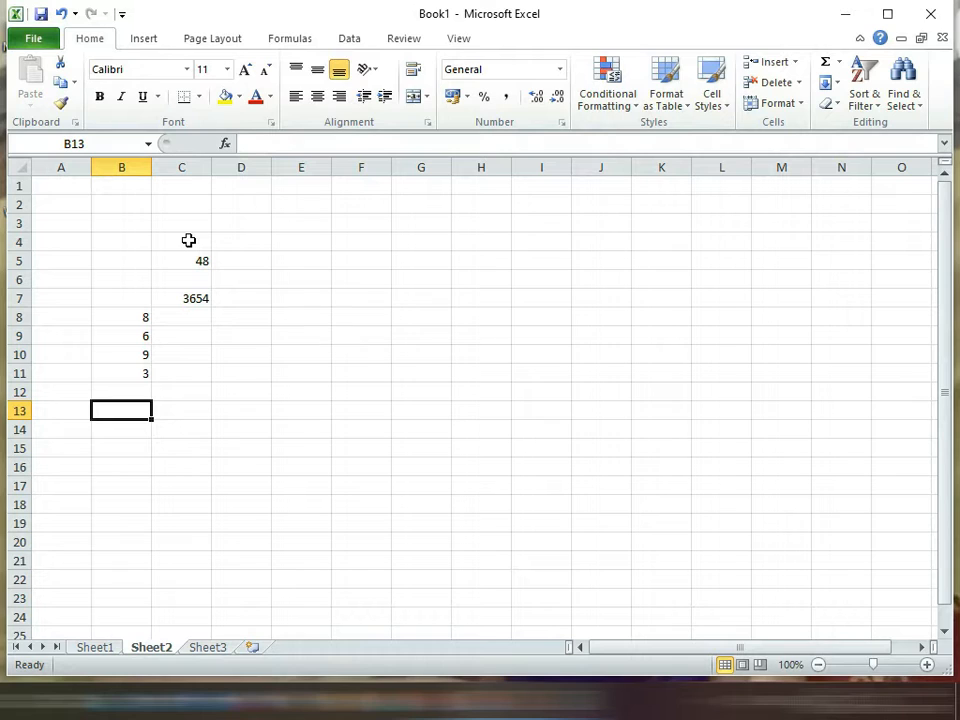
pyautogui.write('=')
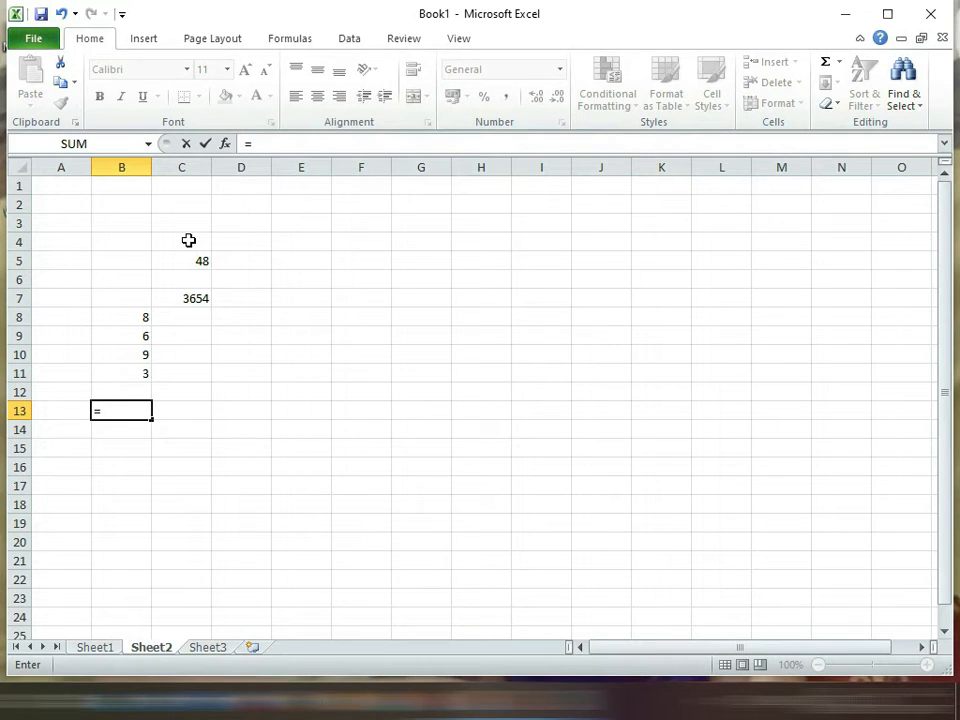
pyautogui.press('Up')
pyautogui.press('Up')
pyautogui.press('Up')
pyautogui.press('Up')
pyautogui.press('Up')
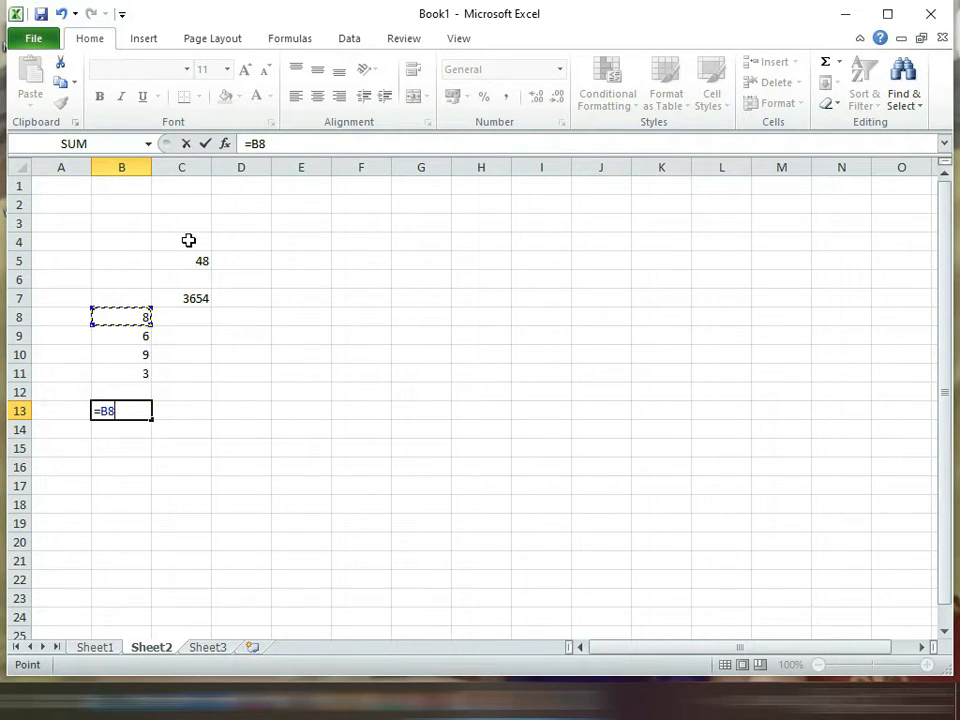
pyautogui.write('*')
pyautogui.press('Up')
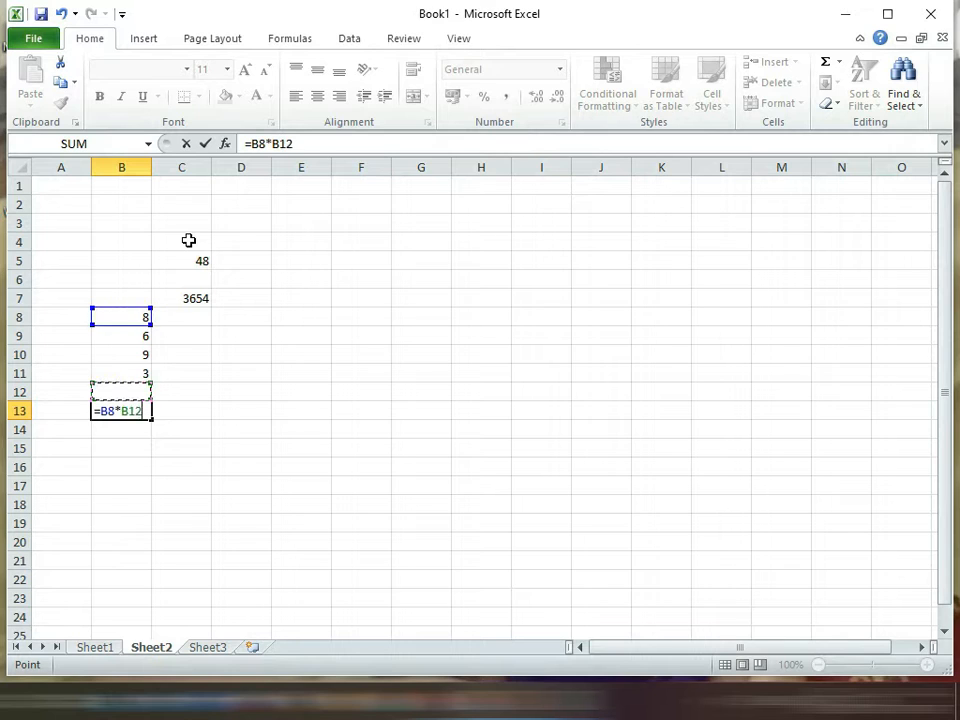
pyautogui.press('Up')
pyautogui.press('Up')
pyautogui.press('Up')
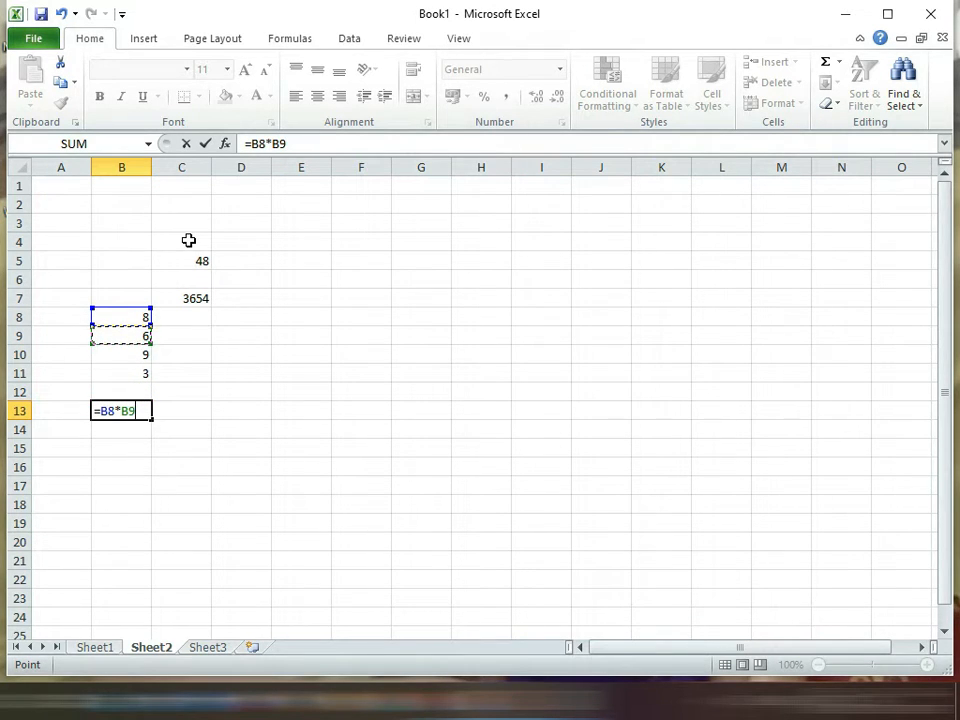
pyautogui.write('*')
pyautogui.press('Up')
pyautogui.press('Up')
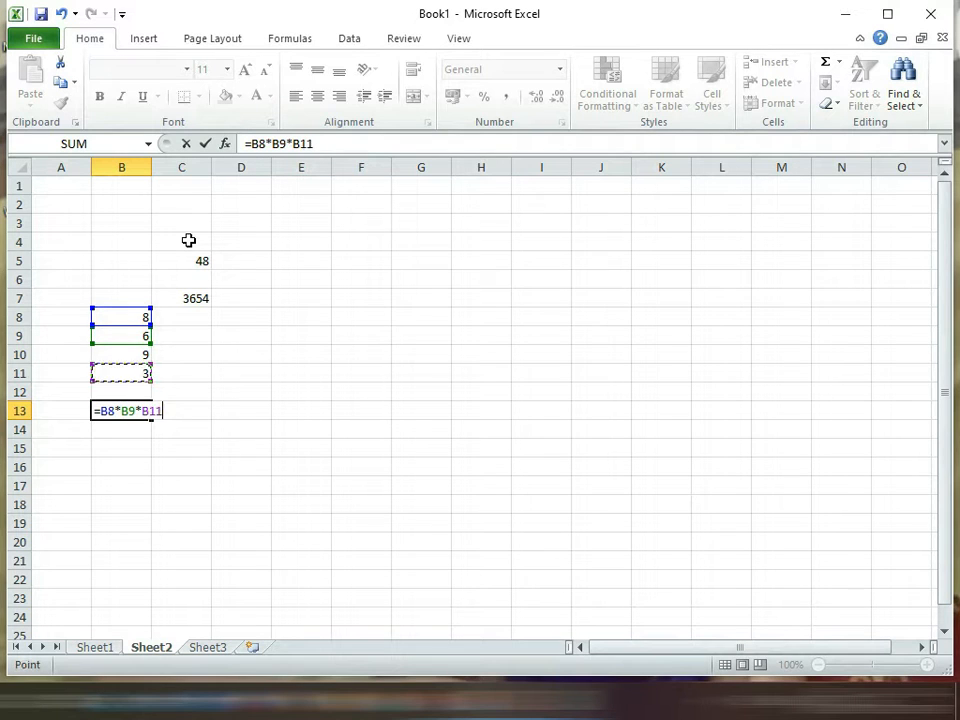
pyautogui.press('Up')
pyautogui.write('*')
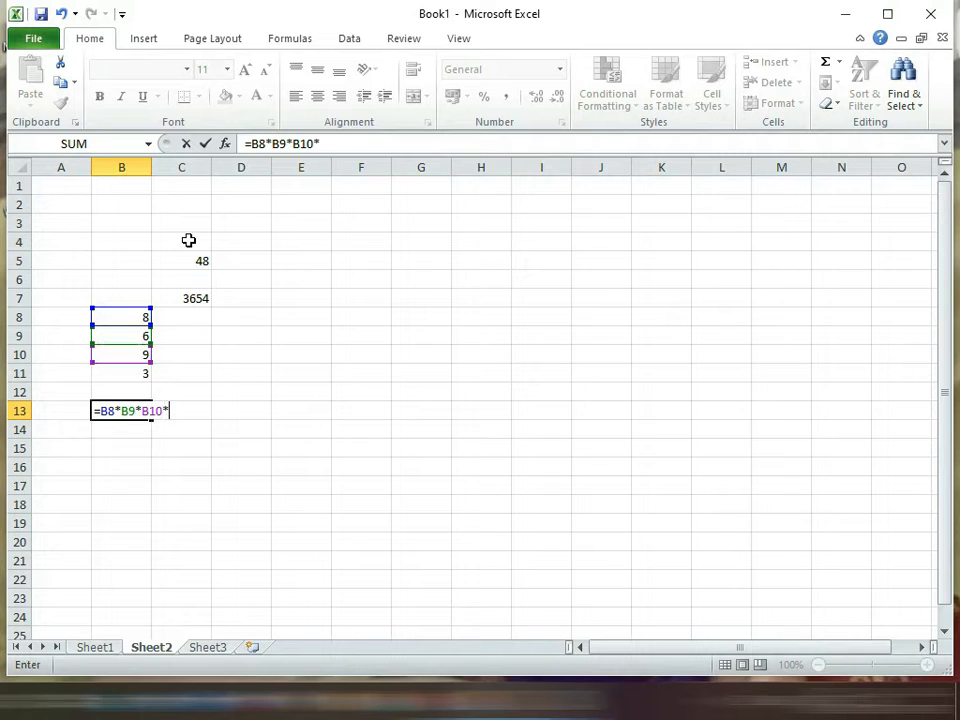
pyautogui.press('Up')
pyautogui.press('Up')
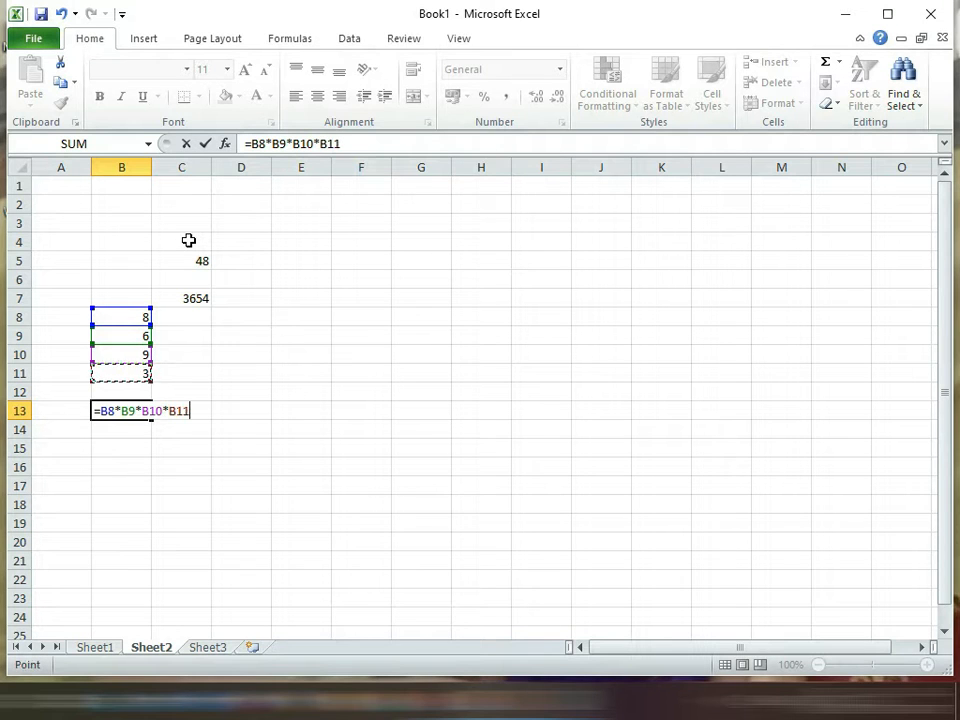
pyautogui.press('Return')
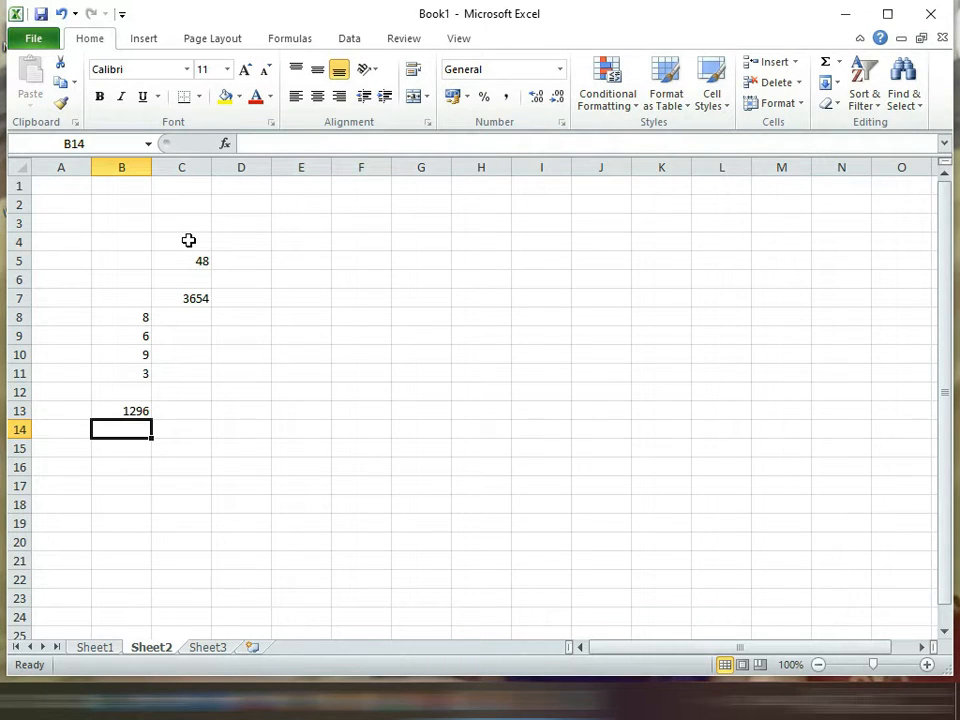
# Step: Compare the formula with typed numbers in C7 against the separate values held in cells B8 to B11
pyautogui.press('Up')
pyautogui.press('Up')
pyautogui.press('Up')
pyautogui.press('Up')
pyautogui.press('Up')
pyautogui.press('Up')
pyautogui.press('Up')
pyautogui.press('Right')
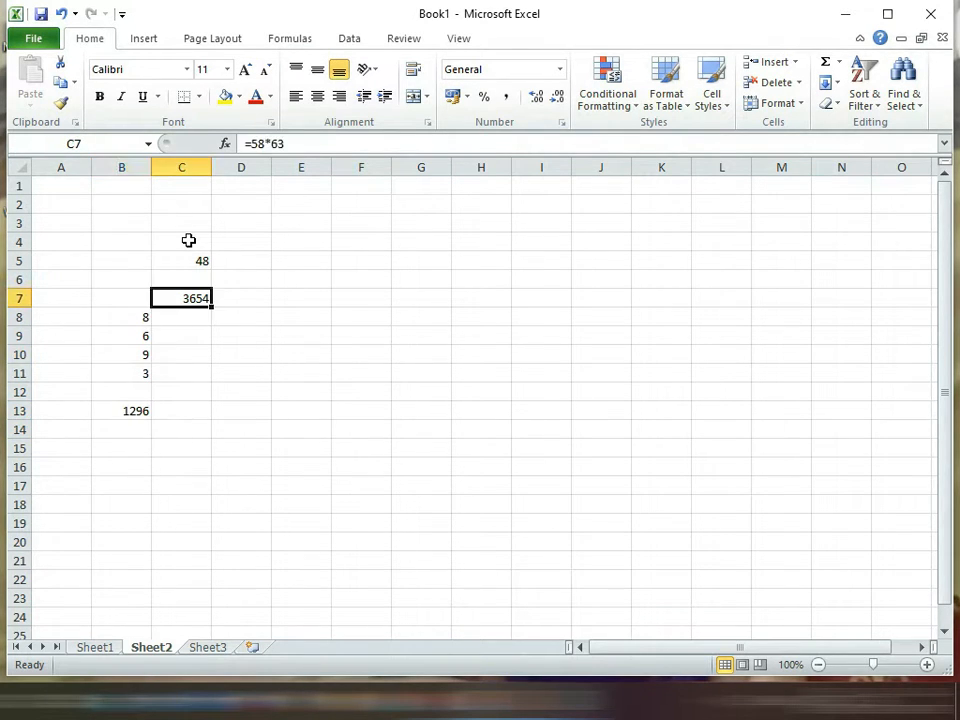
pyautogui.press('Up')
pyautogui.press('Down')
pyautogui.press('Down')
pyautogui.press('Left')
pyautogui.press('Down')
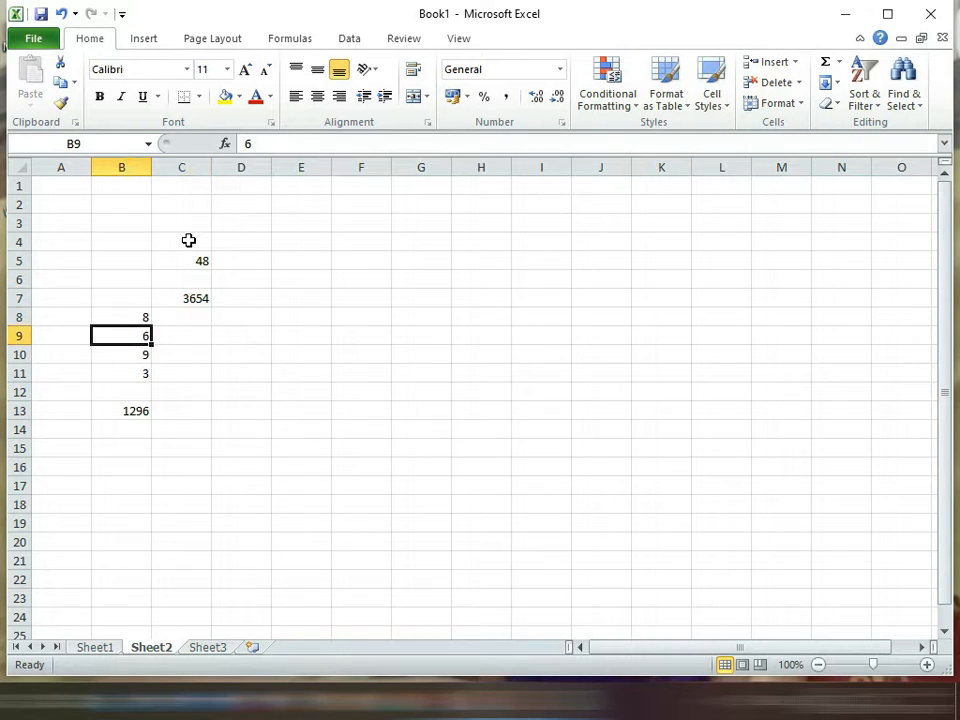
pyautogui.press('Up')
pyautogui.press('Up')
pyautogui.press('Right')
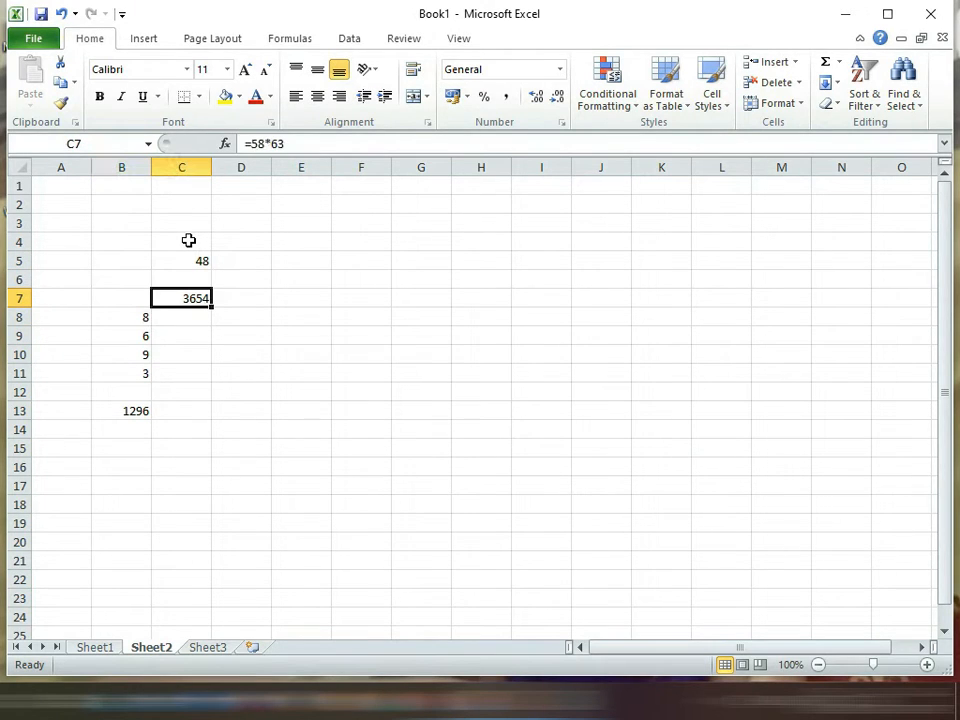
pyautogui.press('Left')
pyautogui.press('Down')
pyautogui.press('Down')
pyautogui.press('Down')
pyautogui.press('Down')
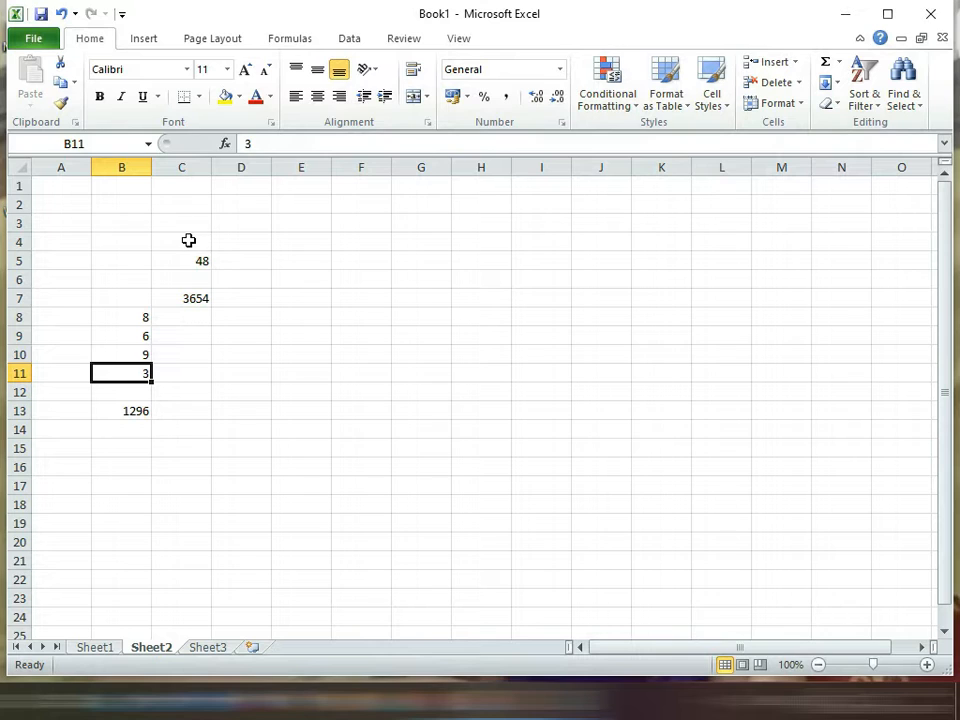
# Step: Change the second number of the column B list, in cell B9, to 5
pyautogui.click(137, 336)
pyautogui.press('Up')
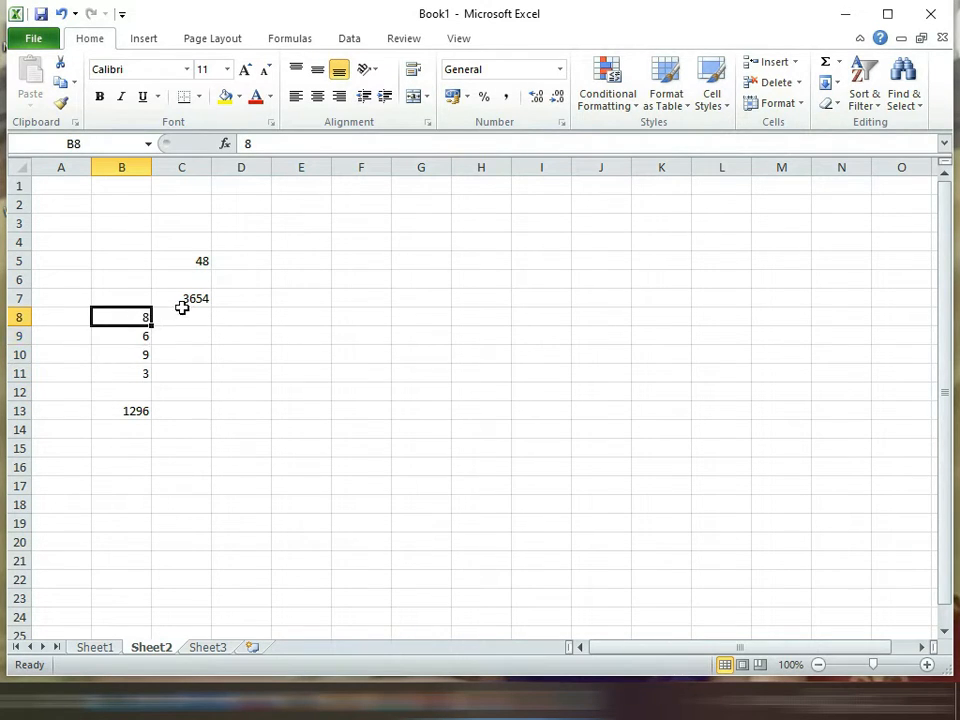
pyautogui.press('Down')
pyautogui.press('Down')
pyautogui.press('Up')
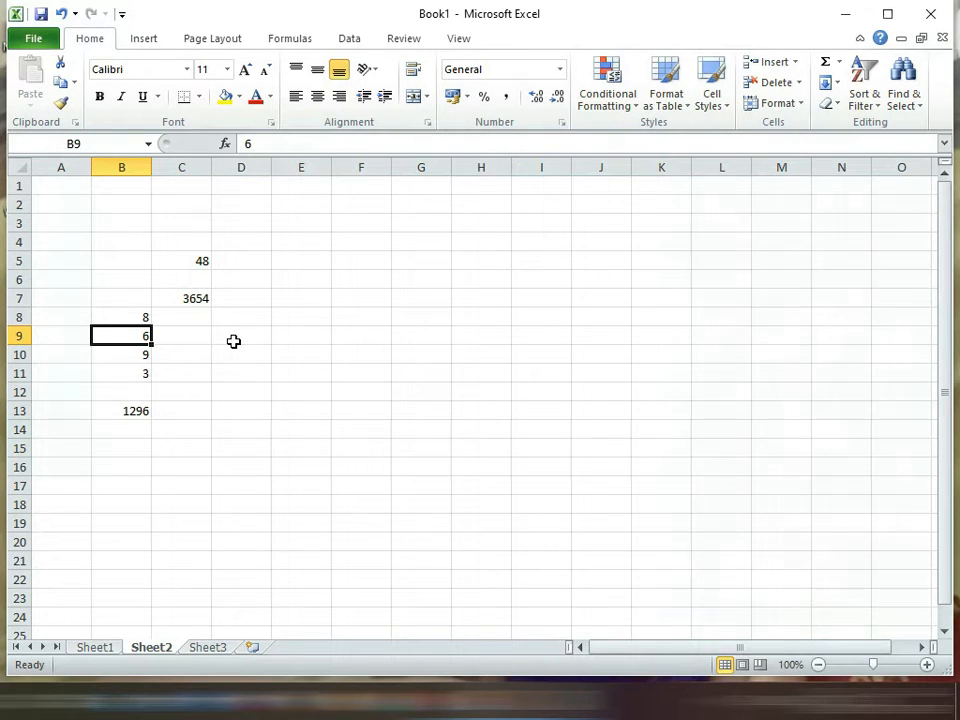
pyautogui.write('5')
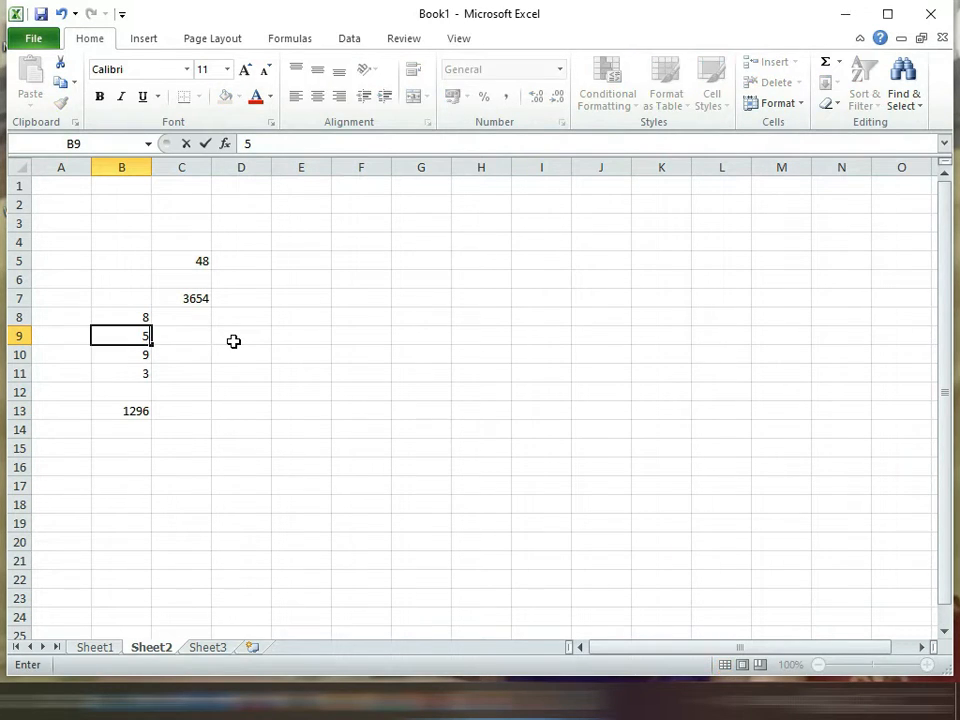
pyautogui.press('Return')
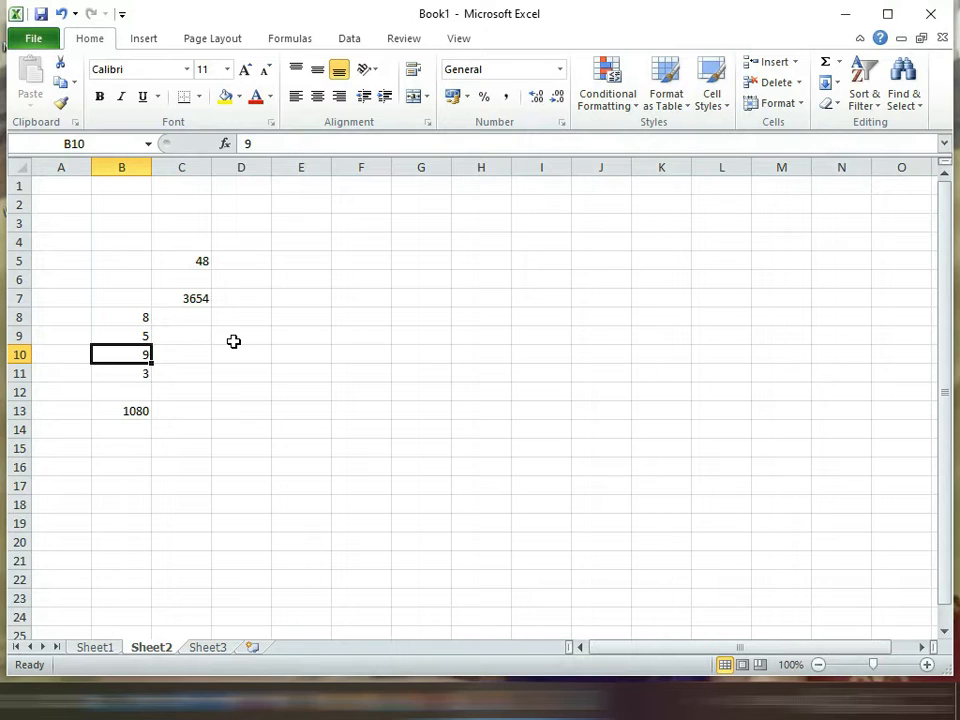
pyautogui.press('Up')
pyautogui.press('Up')
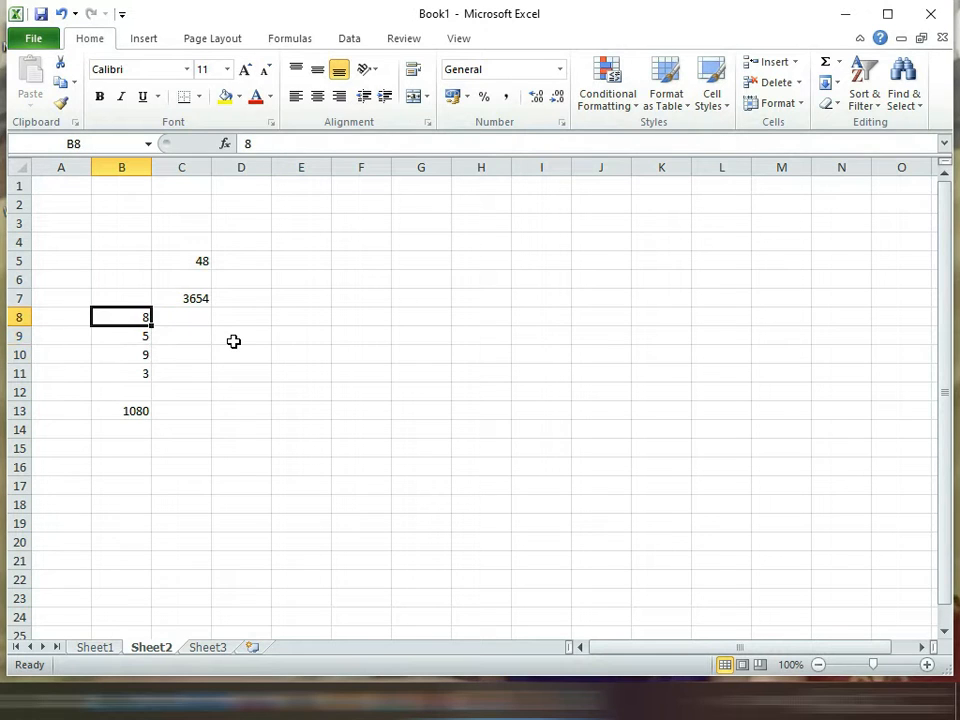
# Step: Review the column B numbers in B8 to B11 and the product formula in B13
pyautogui.press('Down')
pyautogui.press('Down')
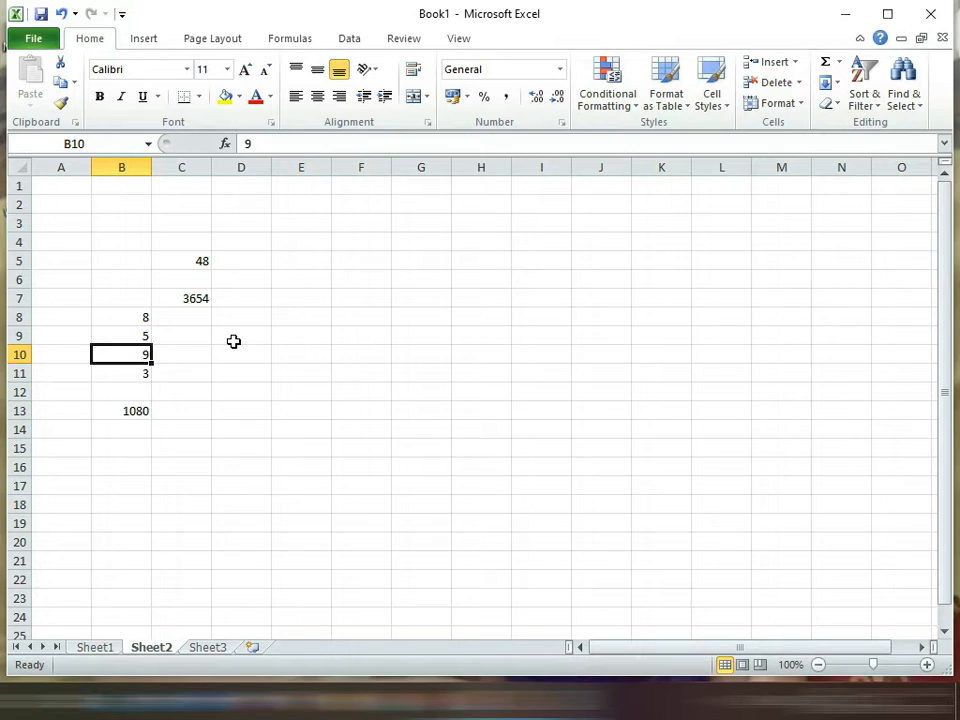
pyautogui.press('Down')
pyautogui.press('Down')
pyautogui.press('Down')
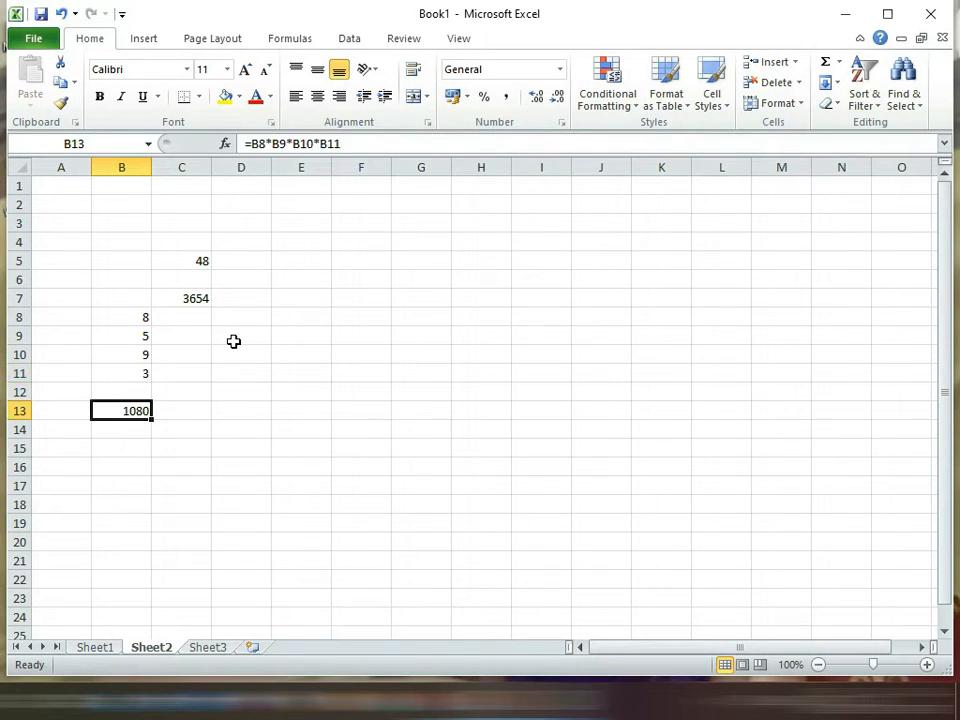
pyautogui.press('Down')
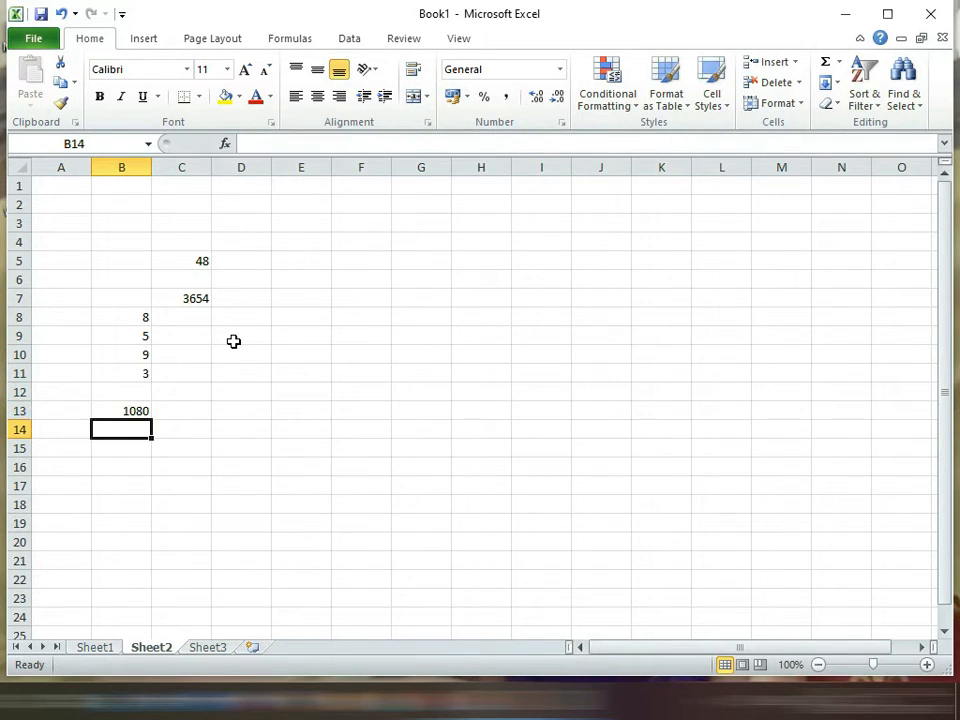
# Step: Multiply the typed numbers 2, 5, 8 and 5 in cell C13 with the formula =PRODUCT(2,5,8,5)
pyautogui.press('Right')
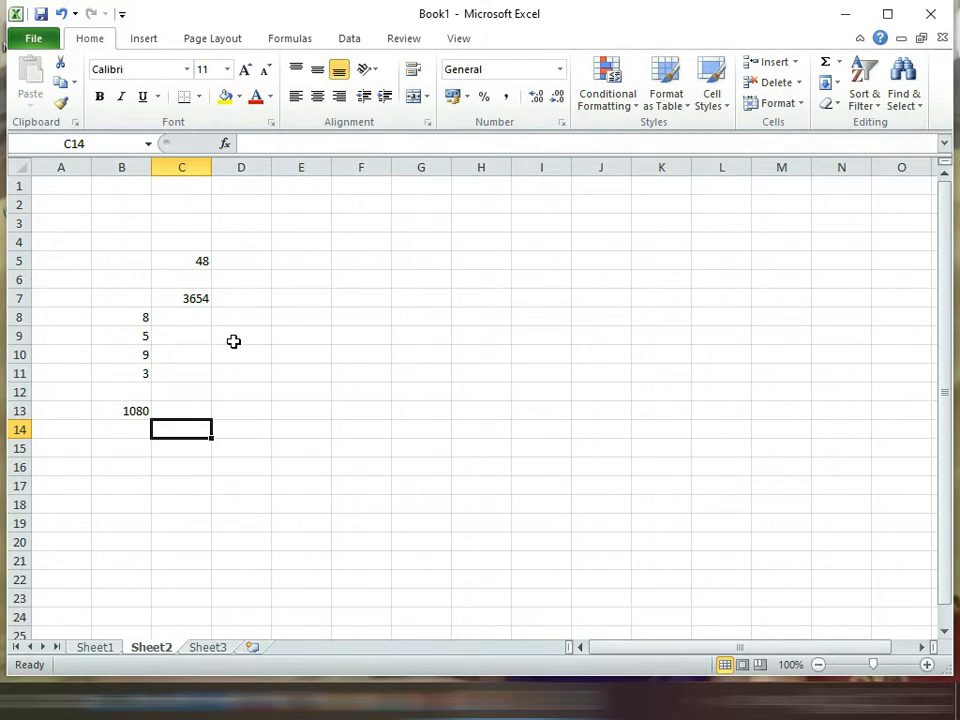
pyautogui.press('Right')
pyautogui.press('Left')
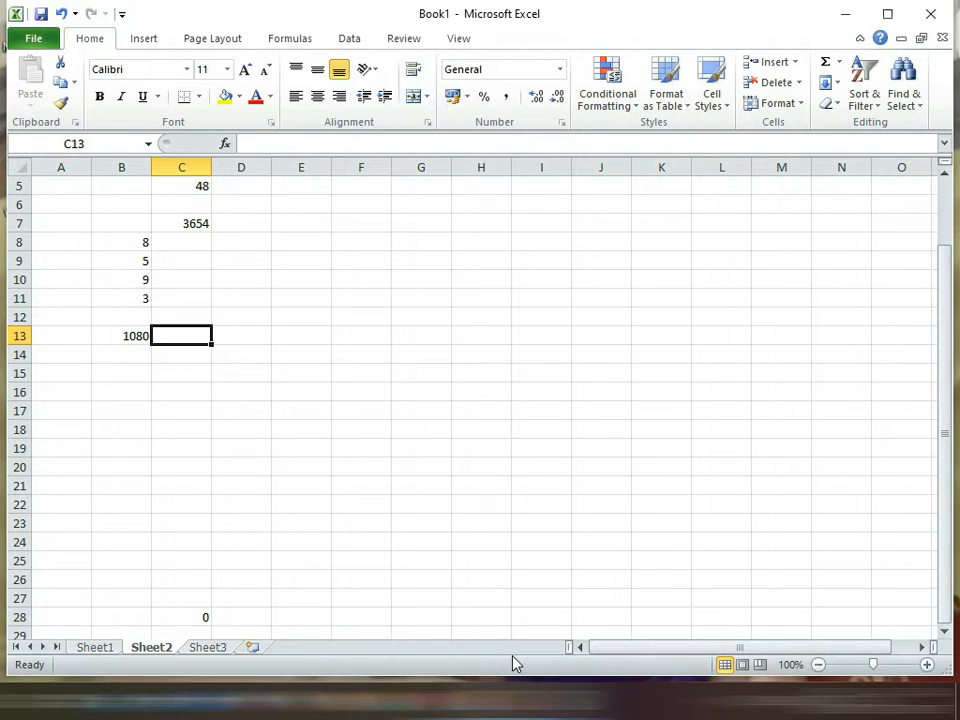
pyautogui.write('=')
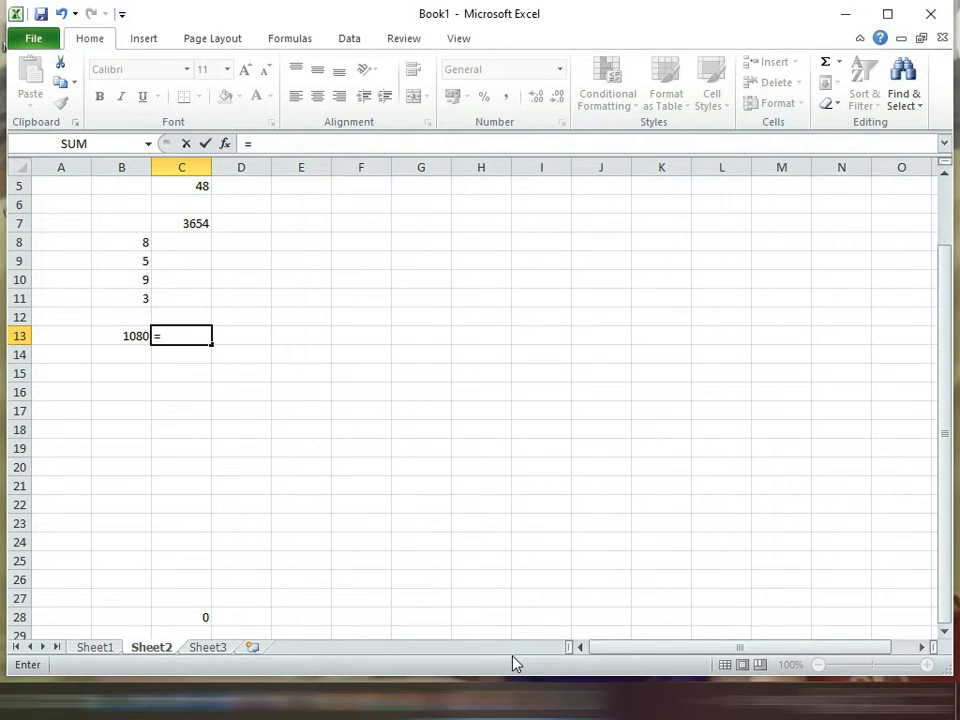
pyautogui.write('pruc')
pyautogui.press('BackSpace')
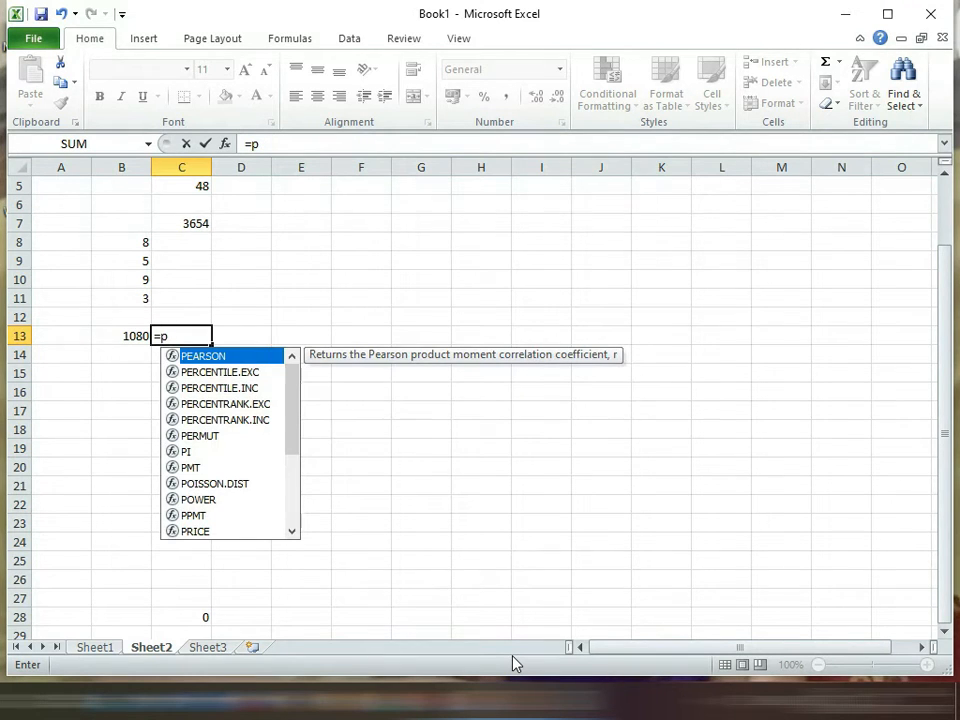
pyautogui.write('roduct')
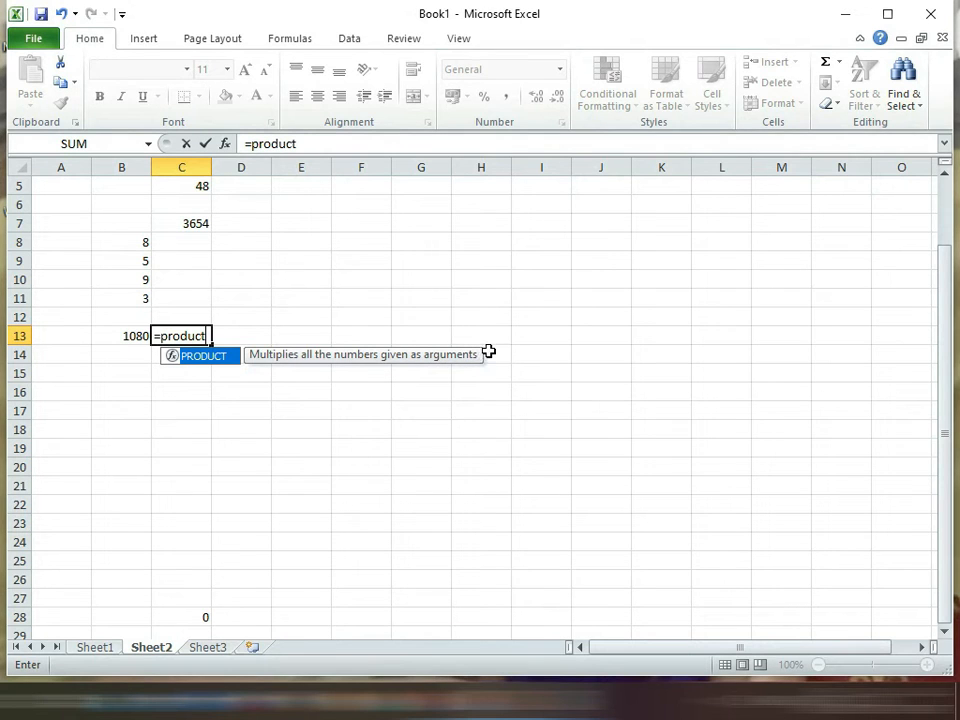
pyautogui.write('(')
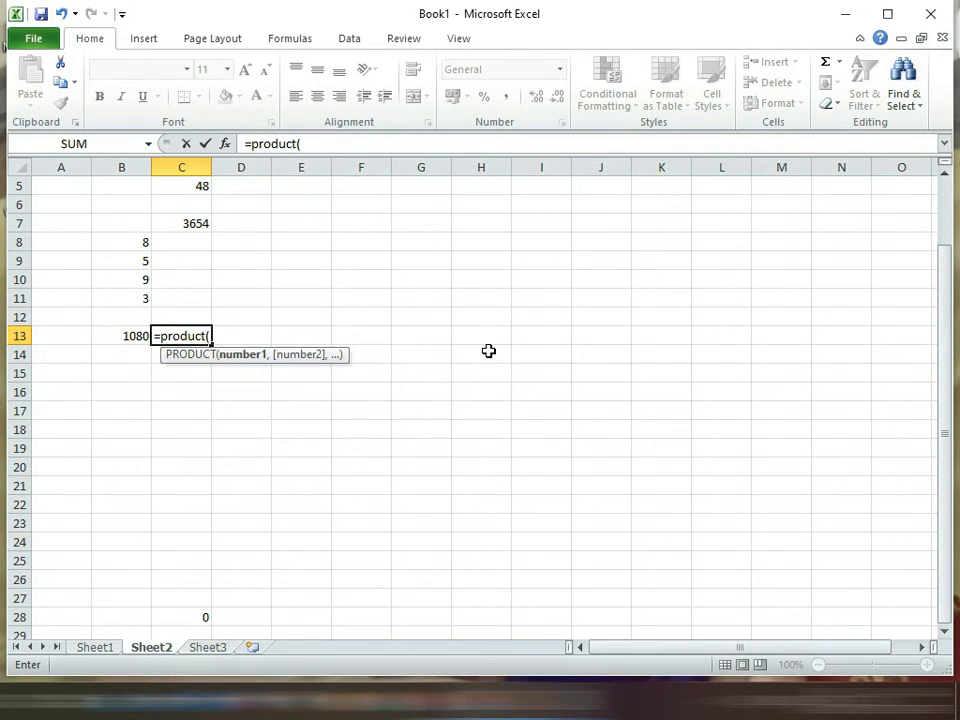
pyautogui.write('2,')
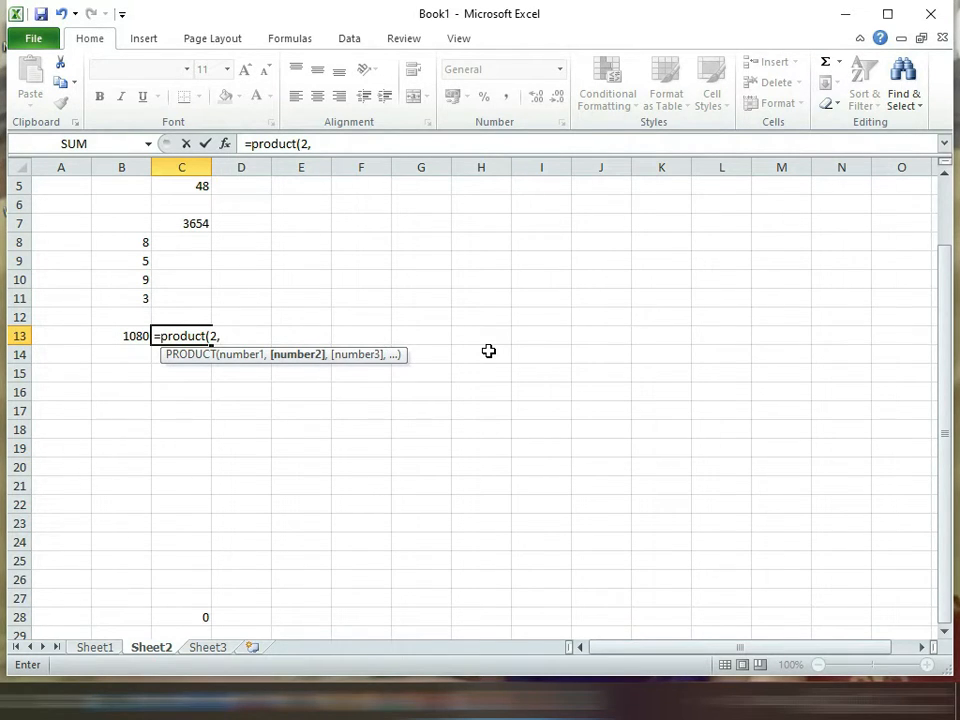
pyautogui.write('5,8')
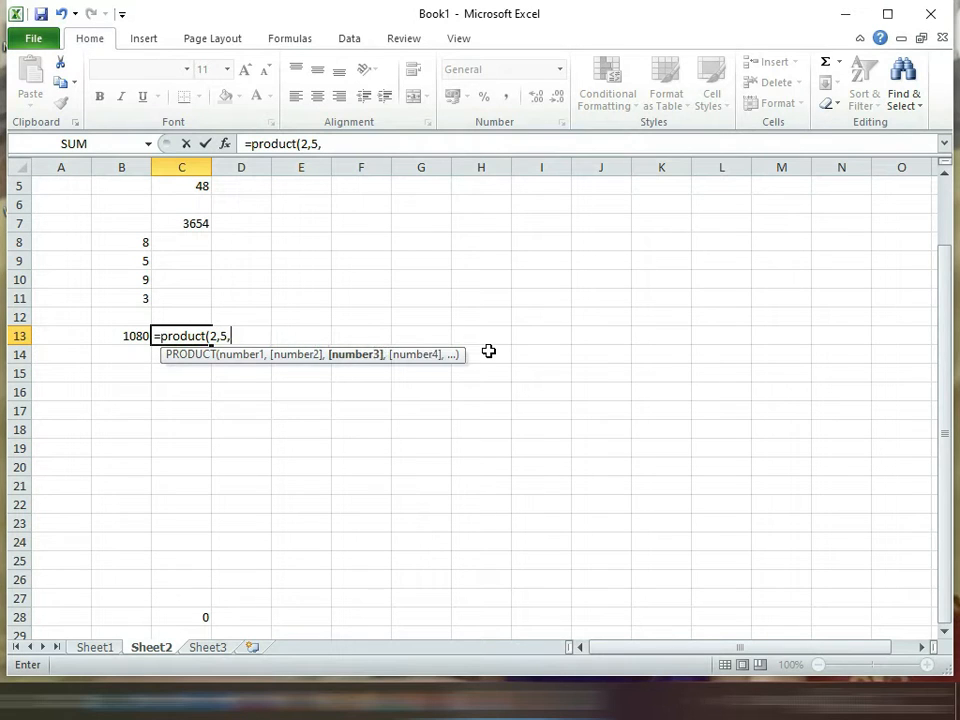
pyautogui.write(',')
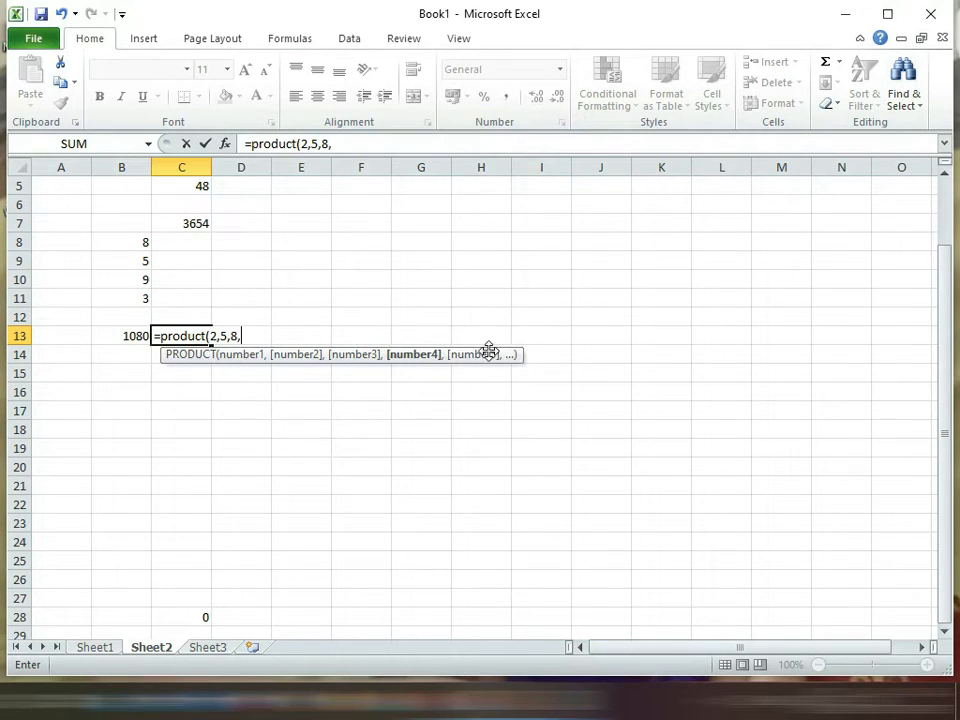
pyautogui.write('5)')
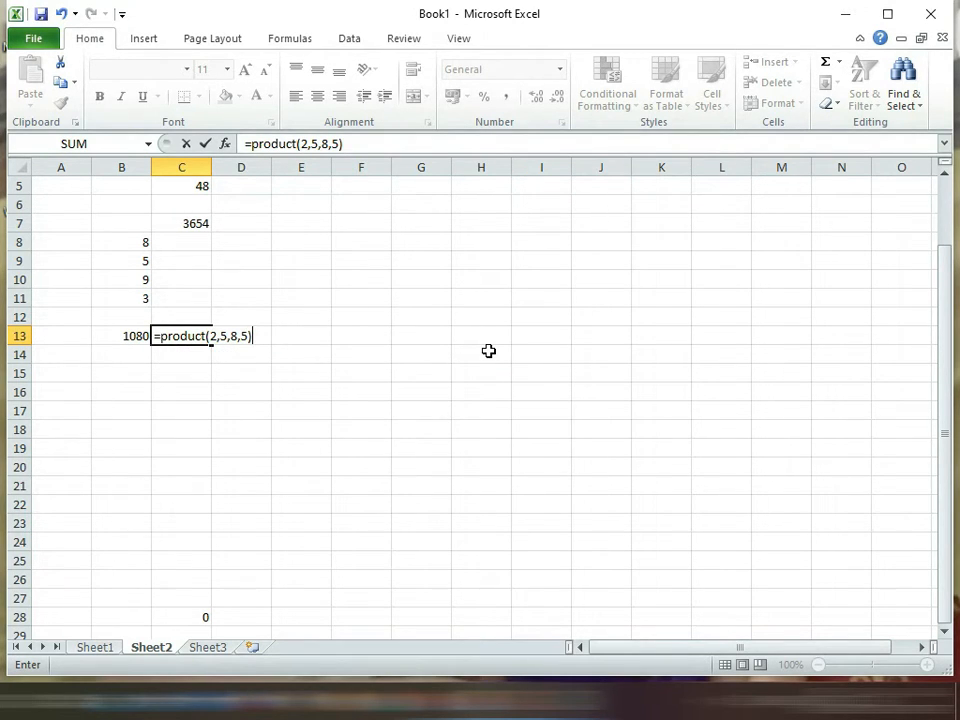
pyautogui.press('Return')
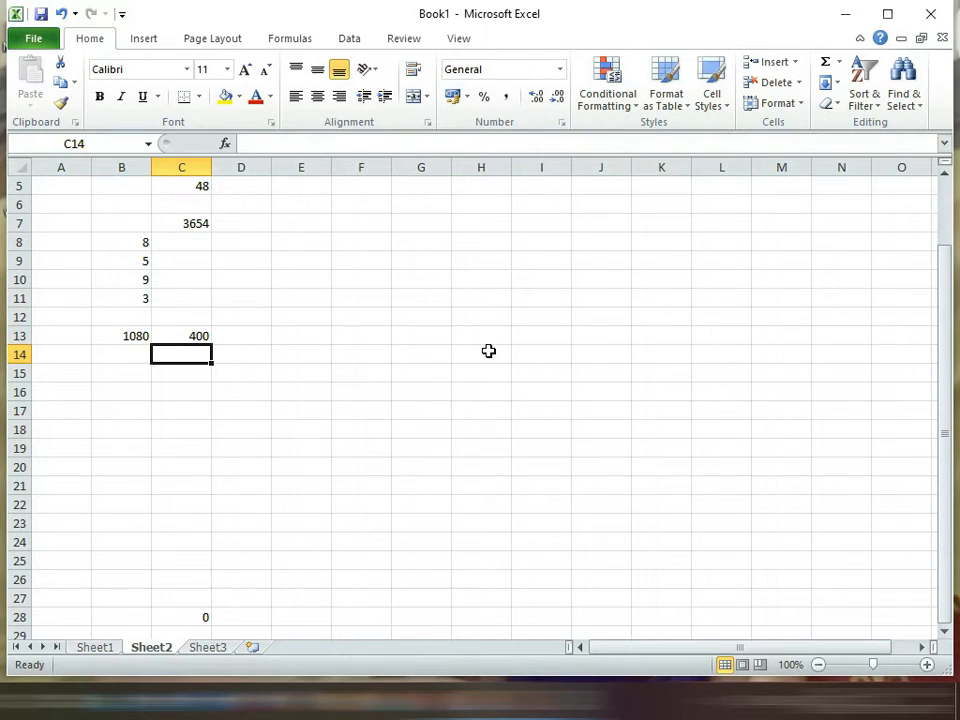
# Step: Multiply the column B numbers in cell A13 over a cell range, with the formula =PRODUCT(B8:B11)
pyautogui.press('Up')
pyautogui.press('Left')
pyautogui.press('Left')
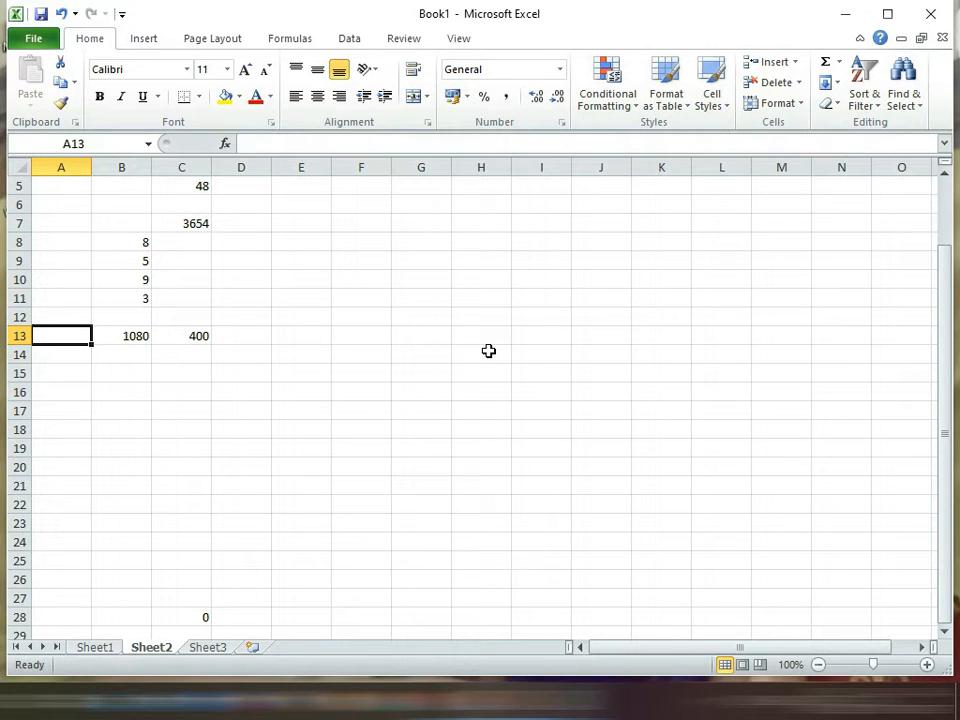
pyautogui.write('=')
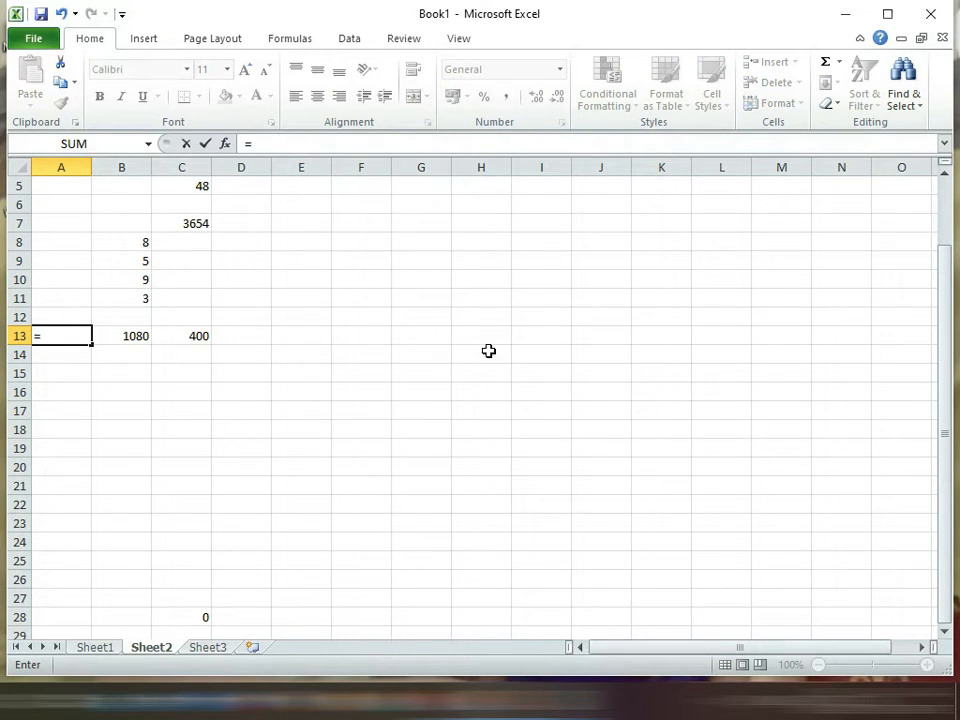
pyautogui.write('pr')
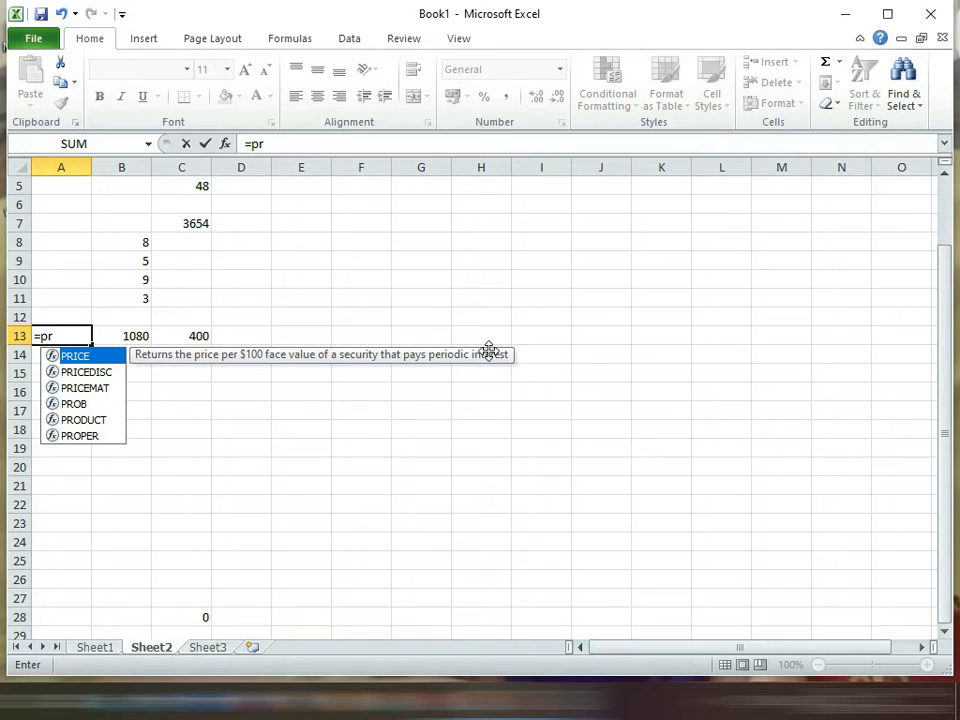
pyautogui.write('od')
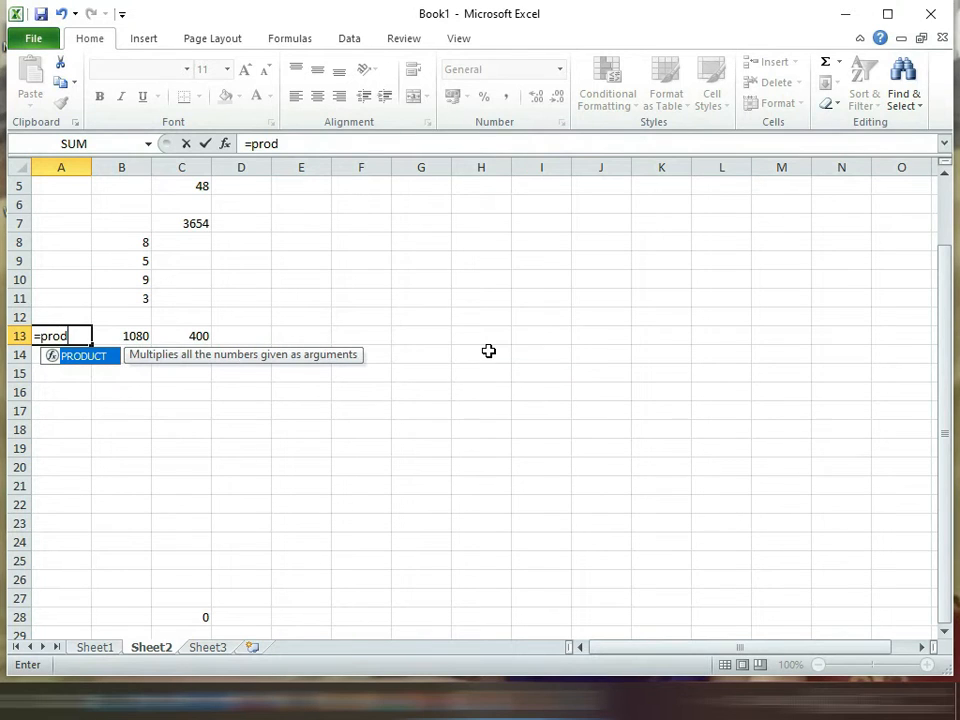
pyautogui.write('uct(')
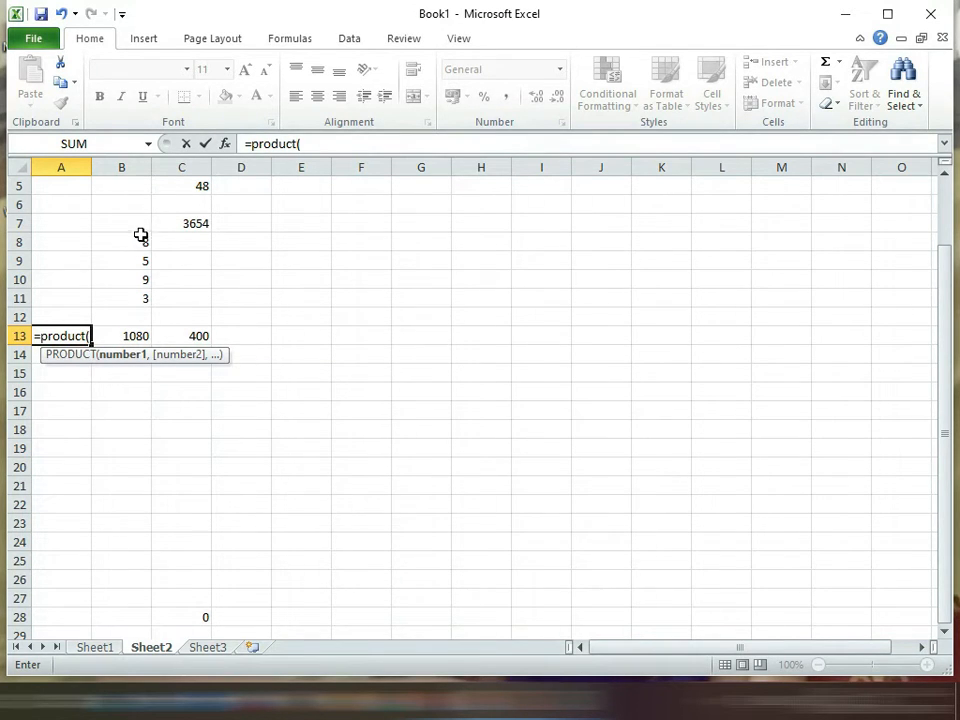
pyautogui.moveTo(137, 240); pyautogui.dragTo(138, 297)
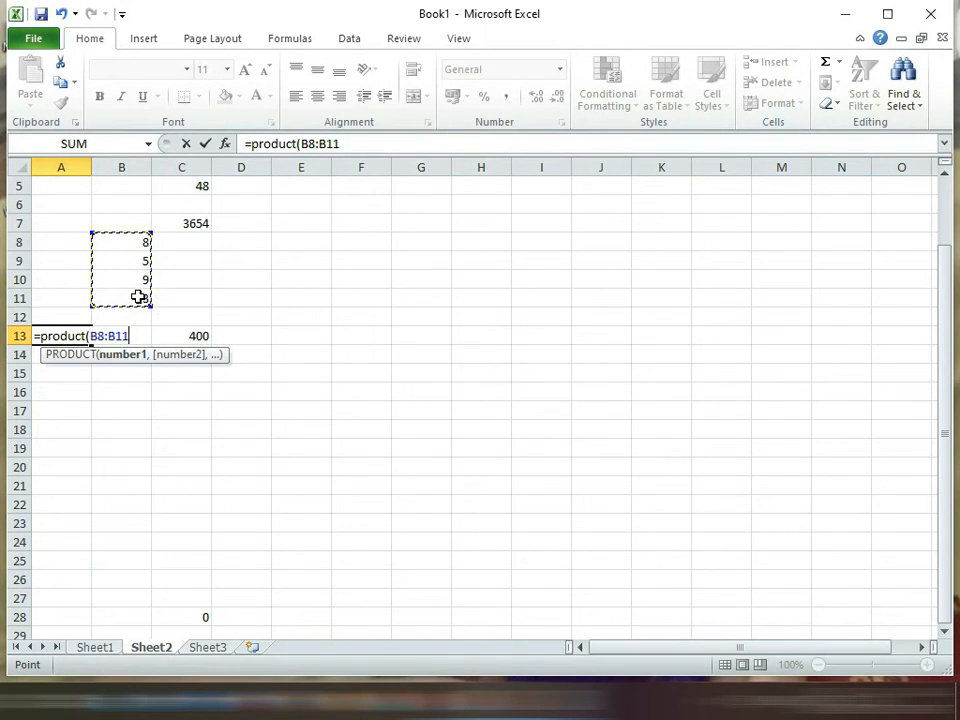
pyautogui.write(')')
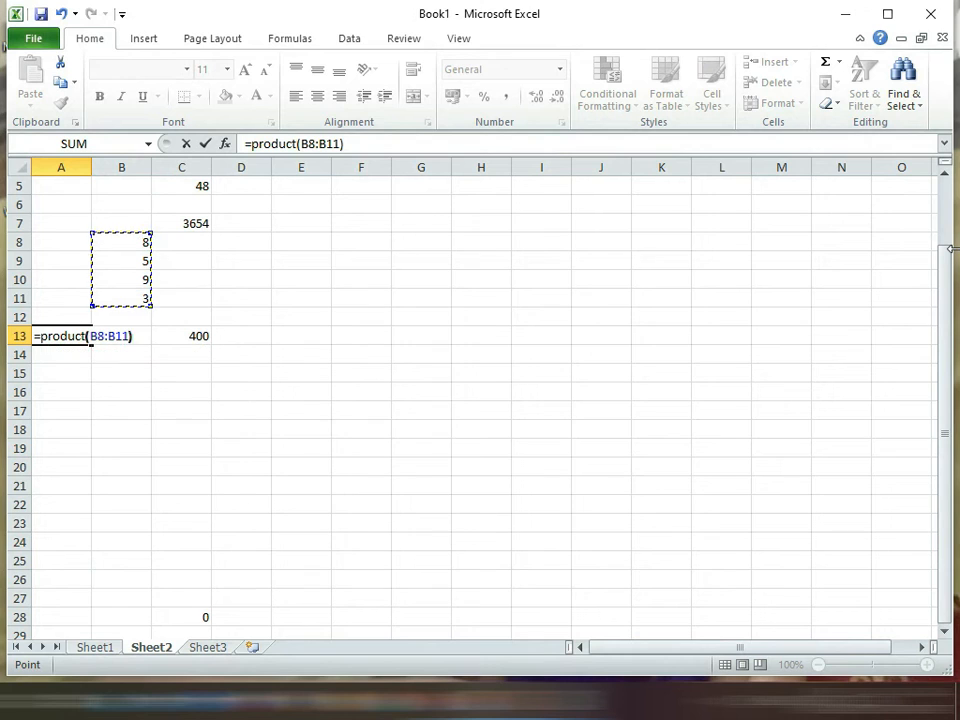
pyautogui.press('Return')
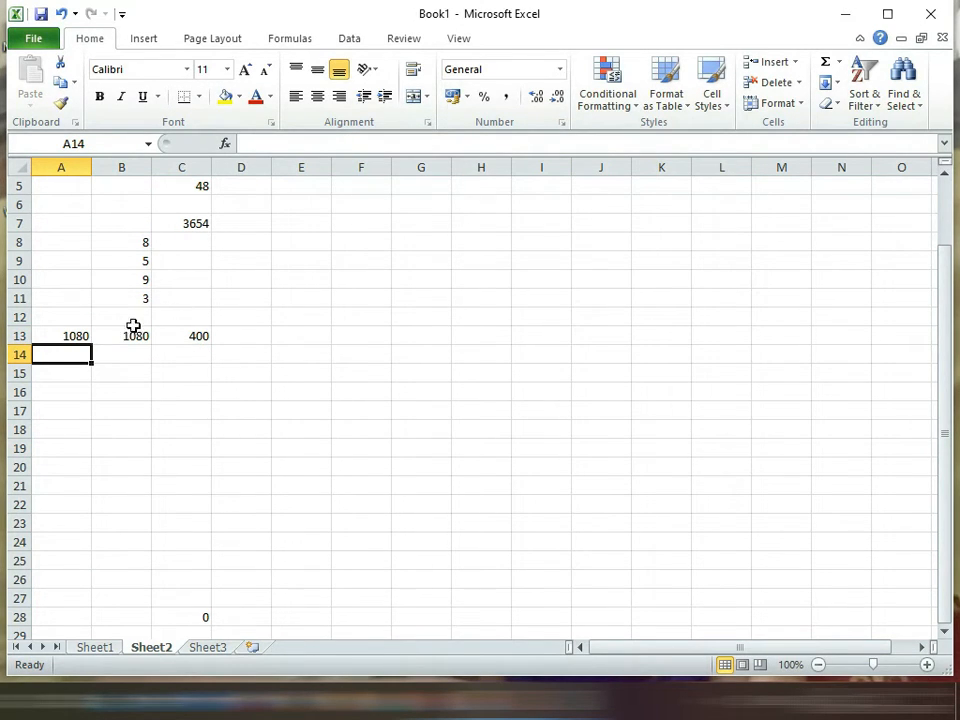
# Step: Compare the PRODUCT formula in A13 with the asterisk formula in B13
pyautogui.click(58, 336)
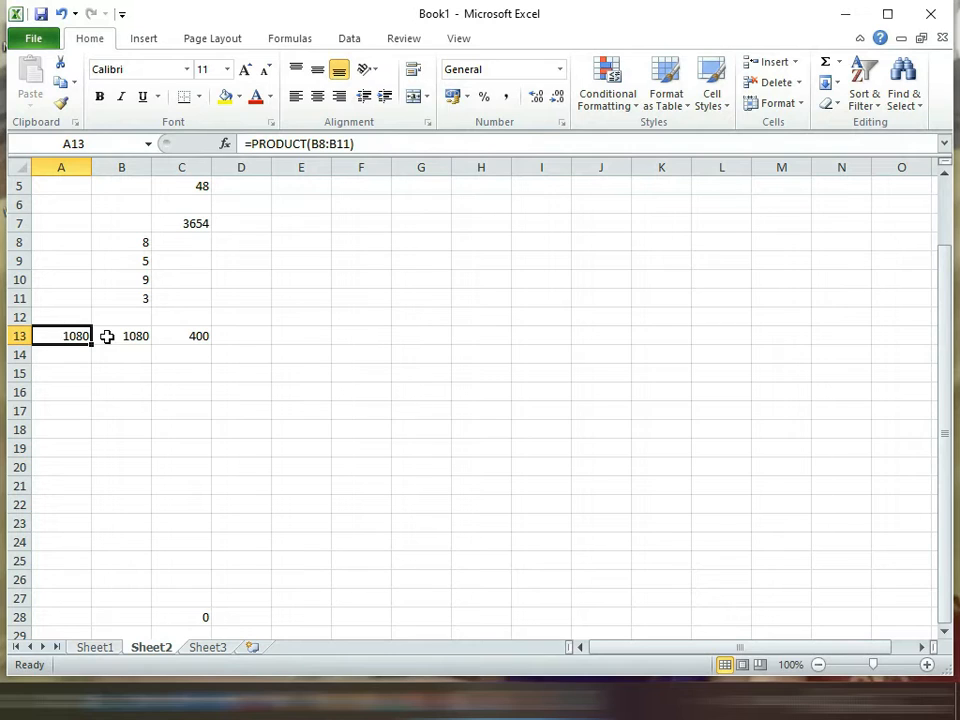
pyautogui.click(105, 336)
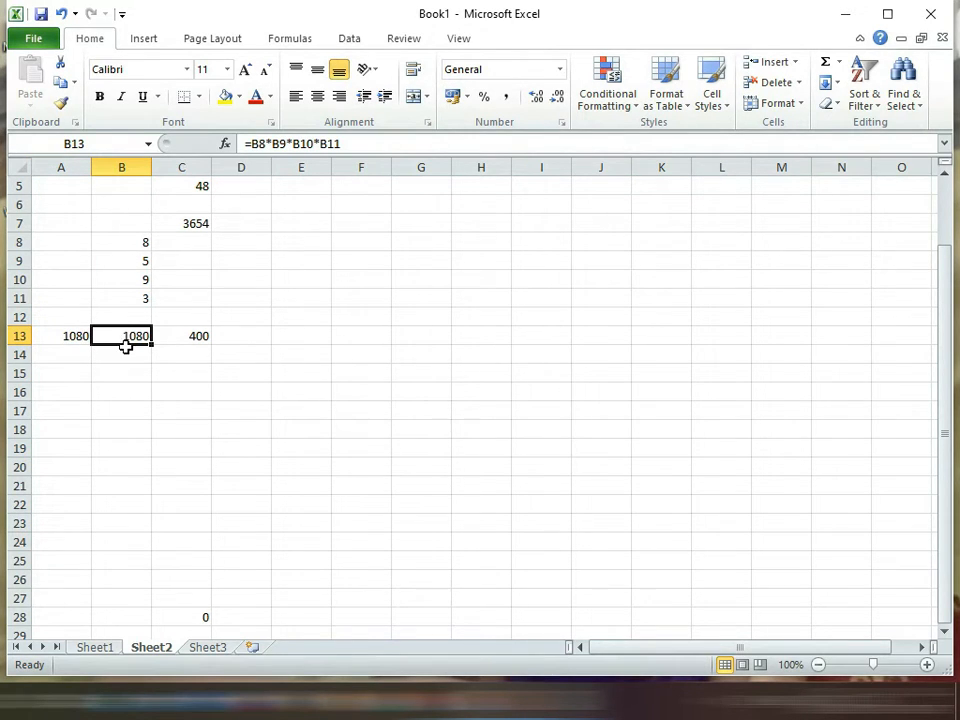
pyautogui.click(71, 339)
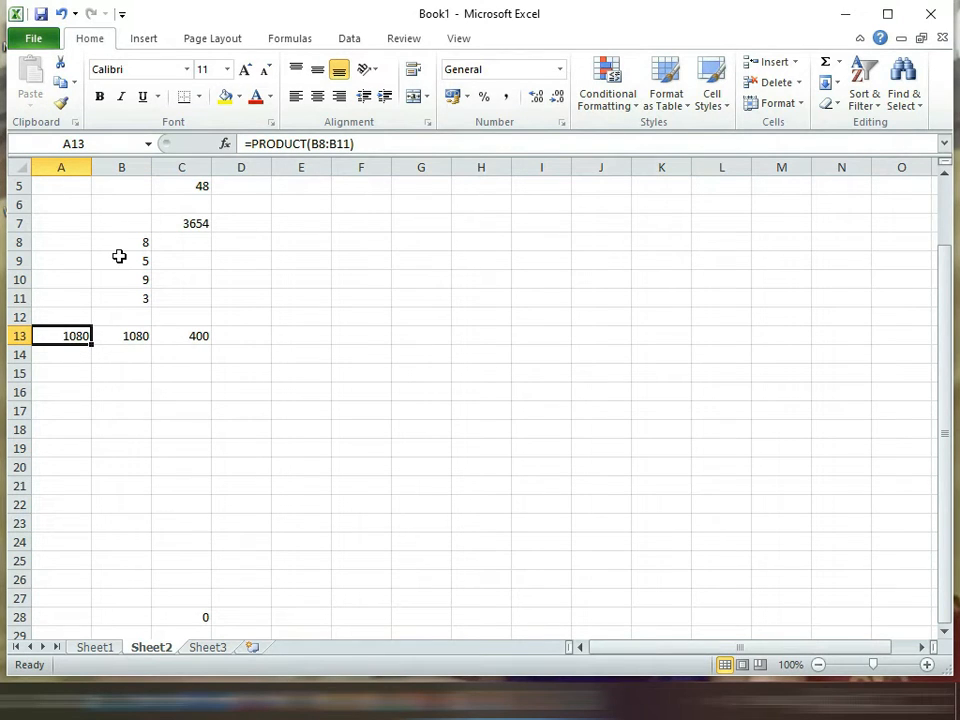
pyautogui.click(301, 429)
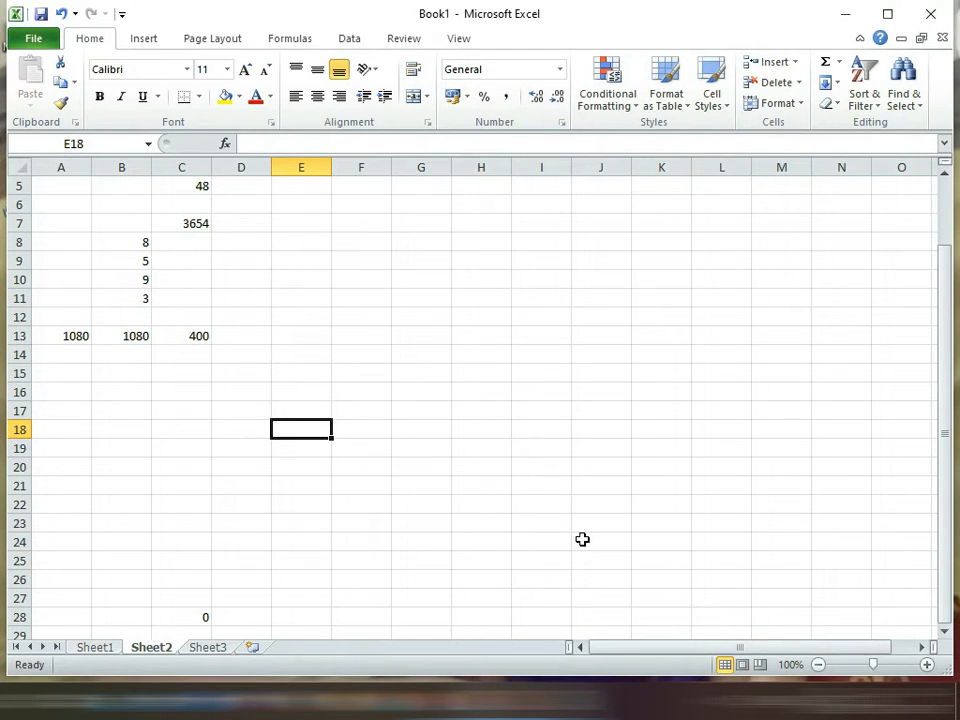
pyautogui.write('=')
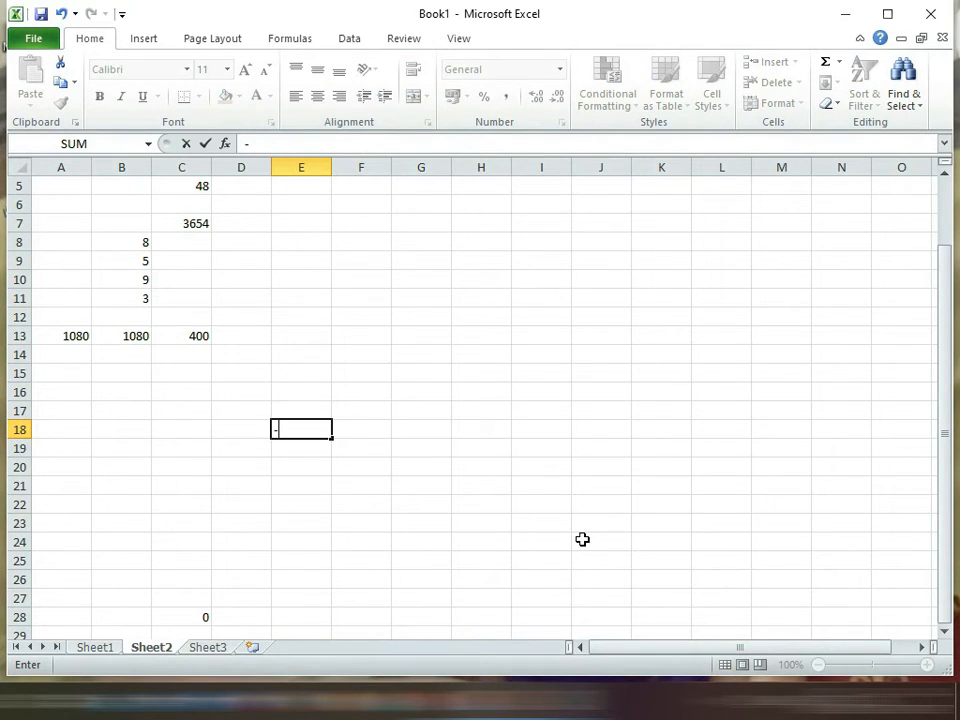
pyautogui.press('BackSpace')
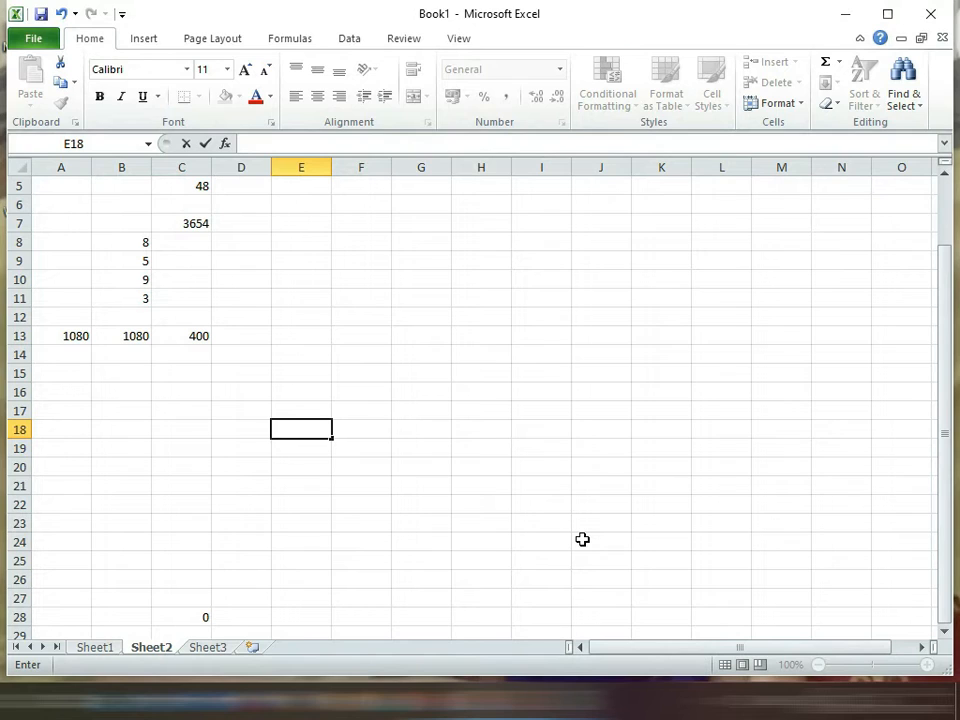
pyautogui.write('*')
pyautogui.press('BackSpace')
pyautogui.write('/')
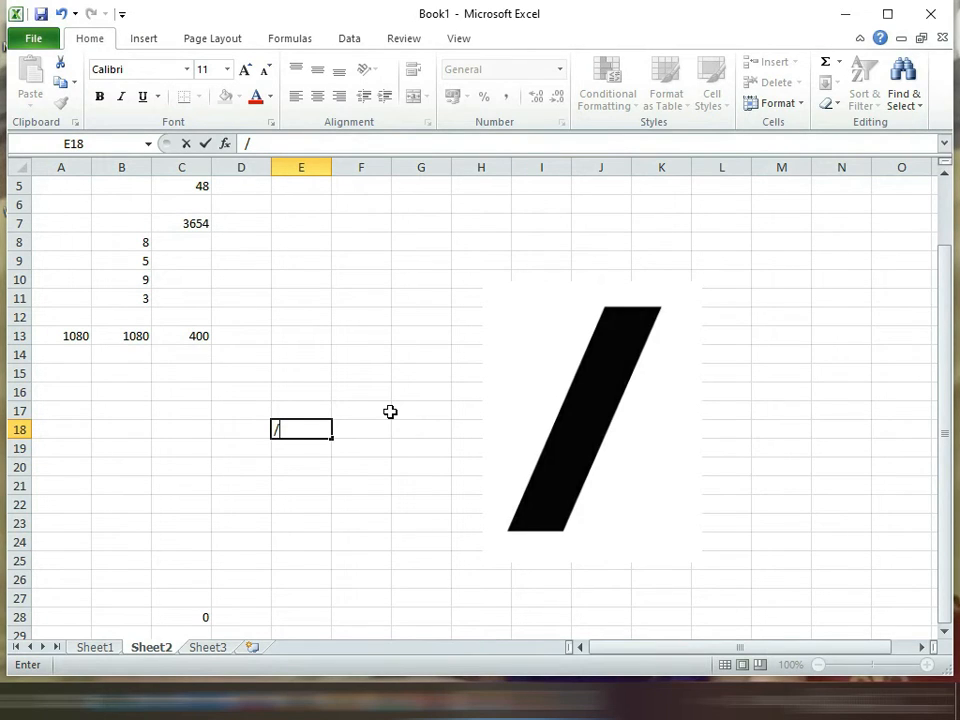
pyautogui.write('slash')
pyautogui.press('BackSpace')
pyautogui.press('BackSpace')
pyautogui.press('BackSpace')
pyautogui.press('BackSpace')
pyautogui.press('BackSpace')
pyautogui.press('BackSpace')
pyautogui.press('BackSpace')
# Step: Divide 25 by 5 in cell C16 with the formula =25/5, and select the cell again to review its formula
pyautogui.press('Up')
pyautogui.press('Left')
pyautogui.press('Left')
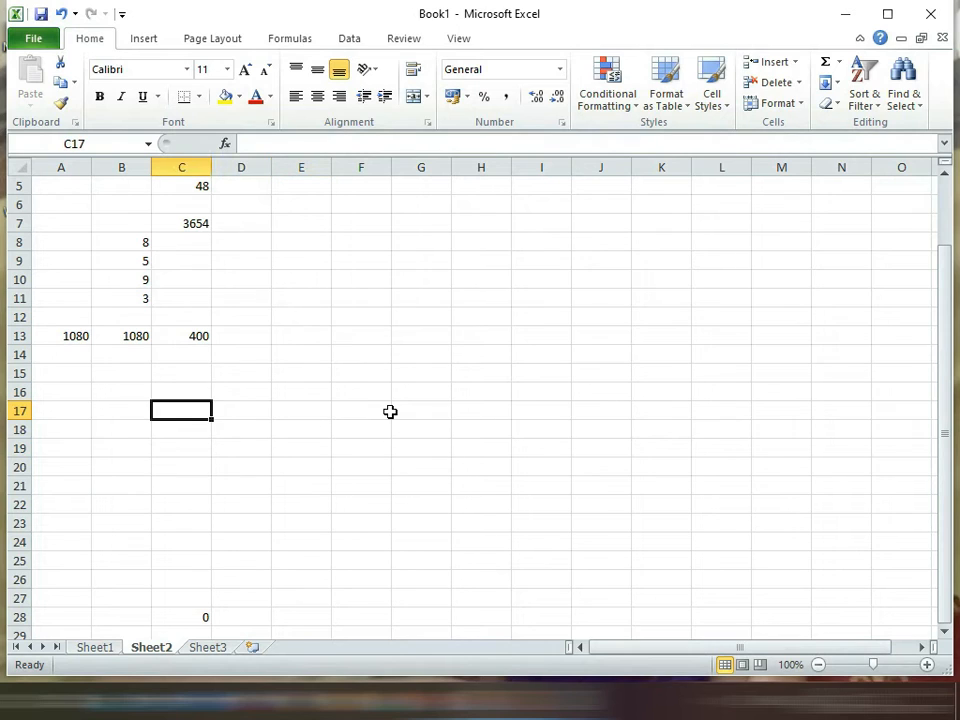
pyautogui.press('Up')
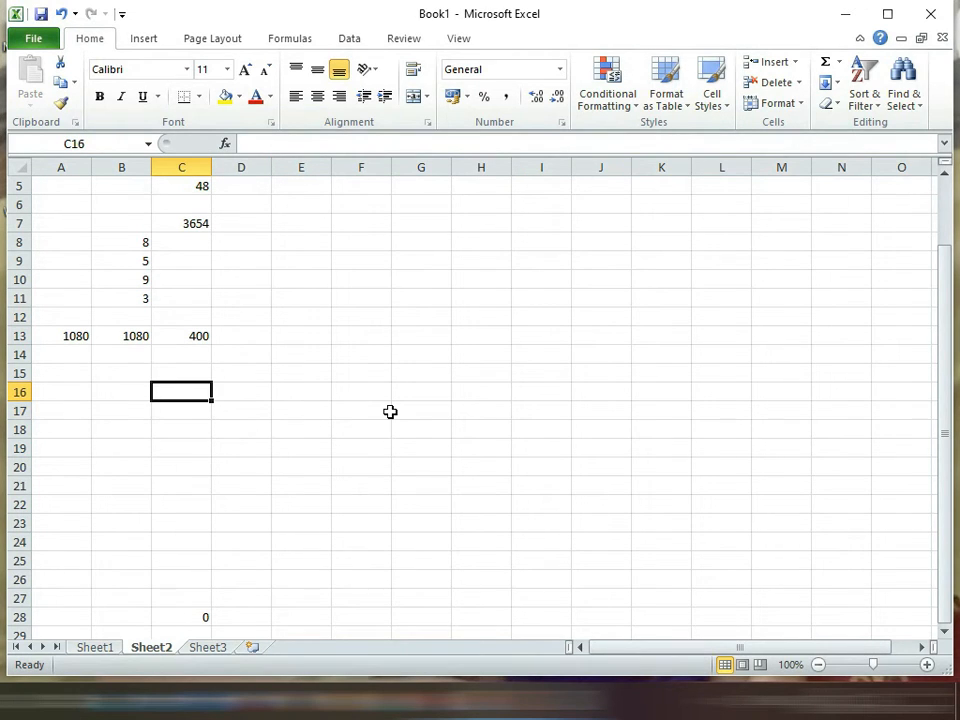
pyautogui.write('=')
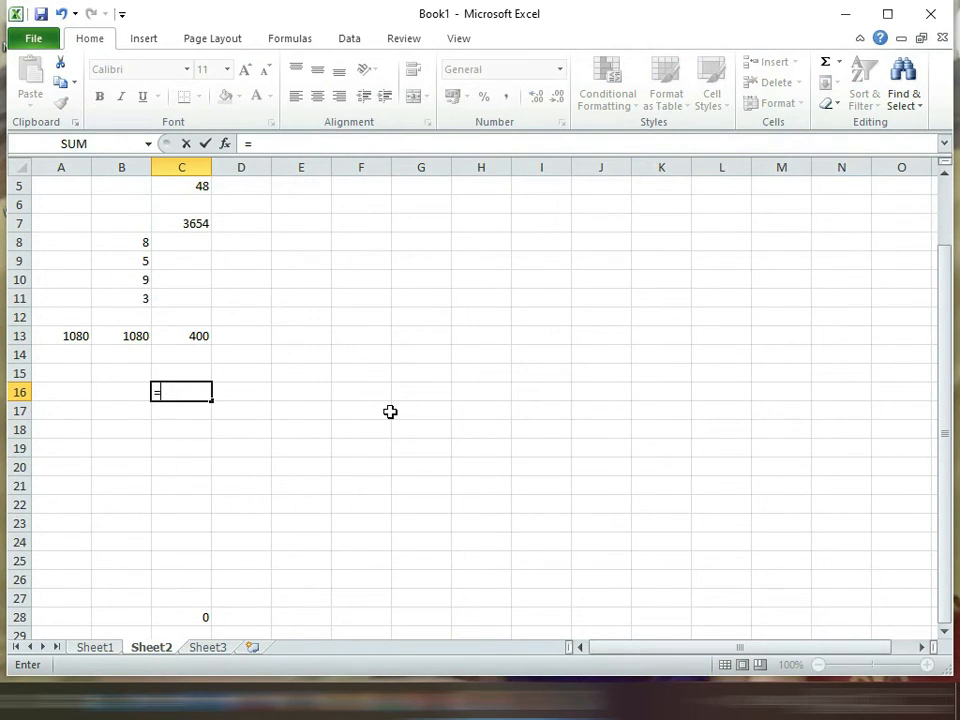
pyautogui.write('25/5')
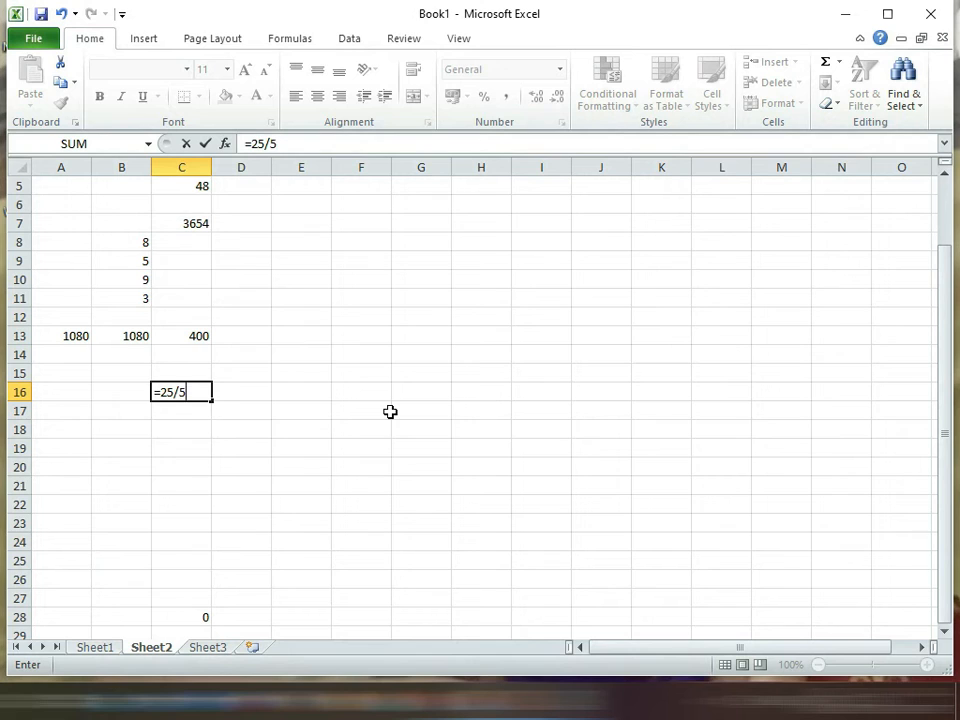
pyautogui.press('Return')
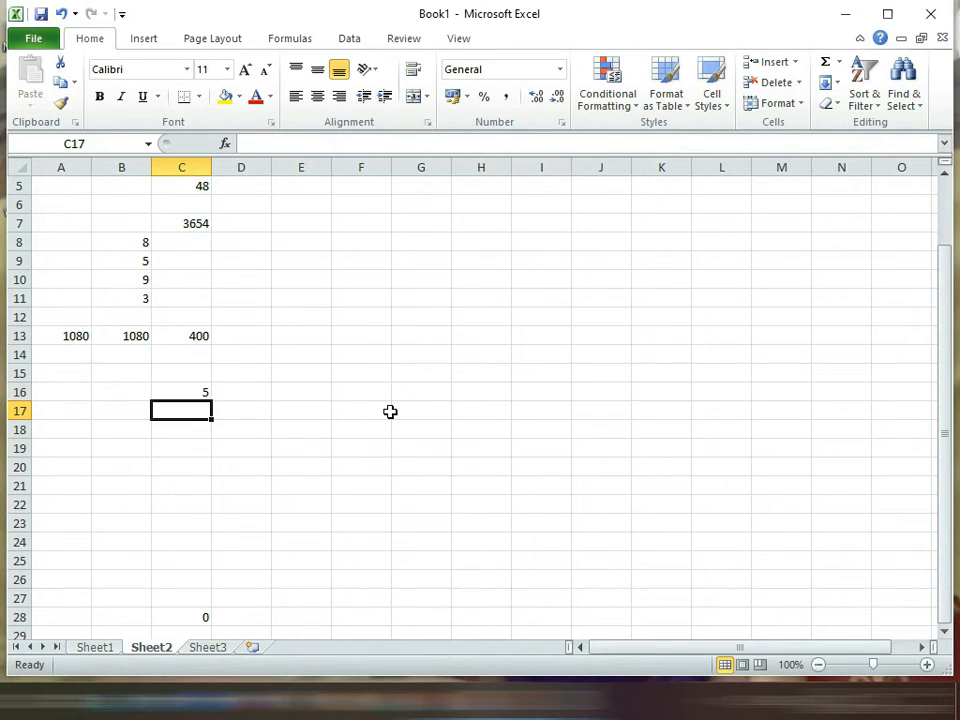
pyautogui.press('Up')
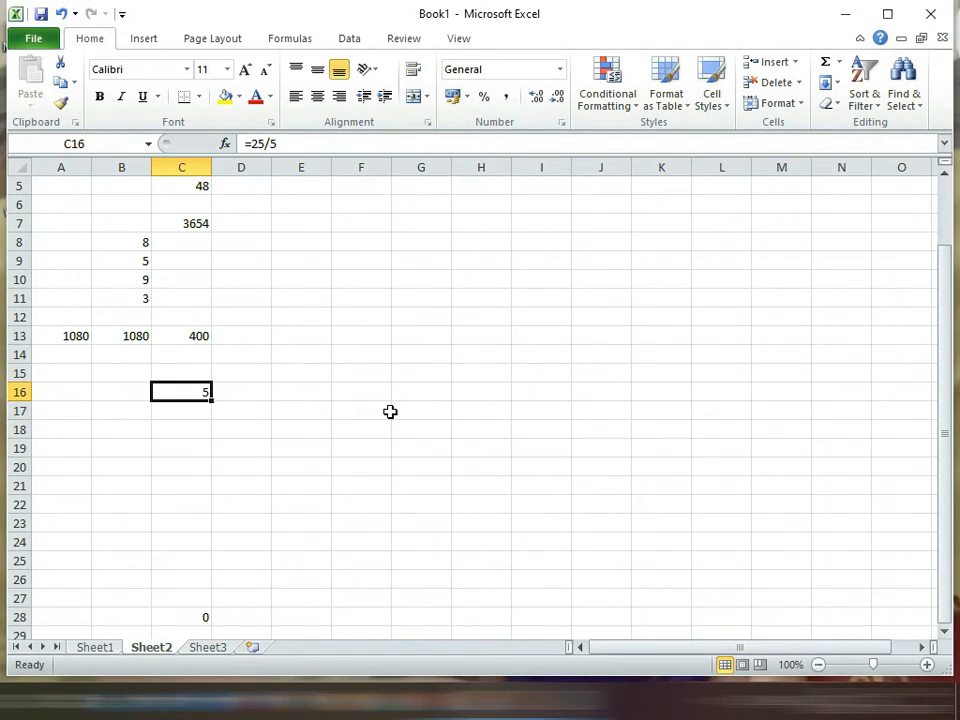
# Step: Divide 36 by 6 in cell C17 with the formula =36/6
pyautogui.press('Down')
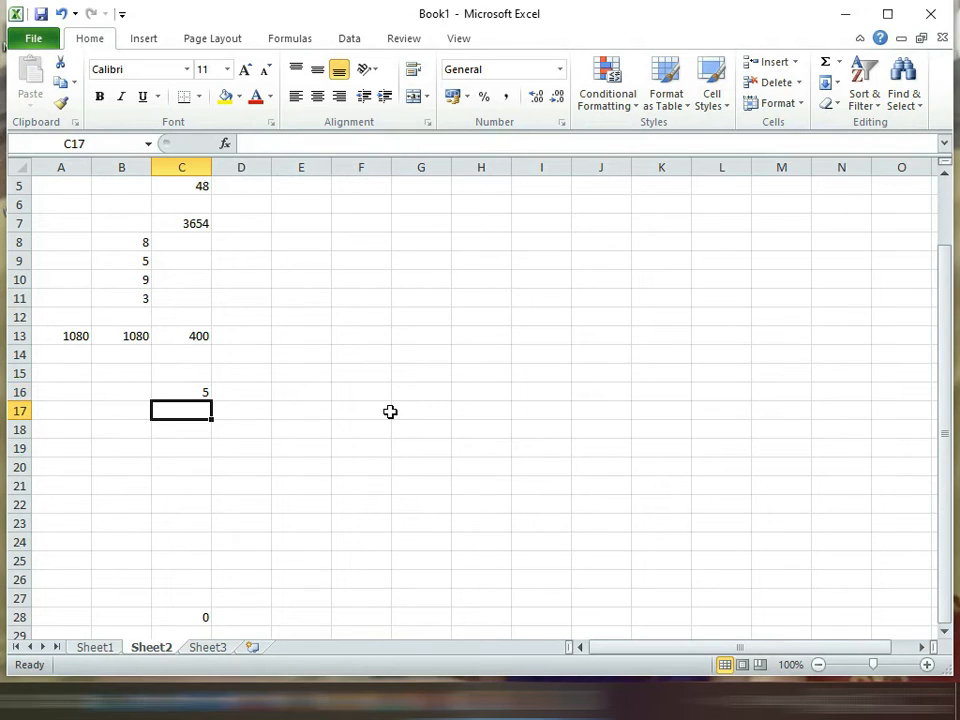
pyautogui.write('=')
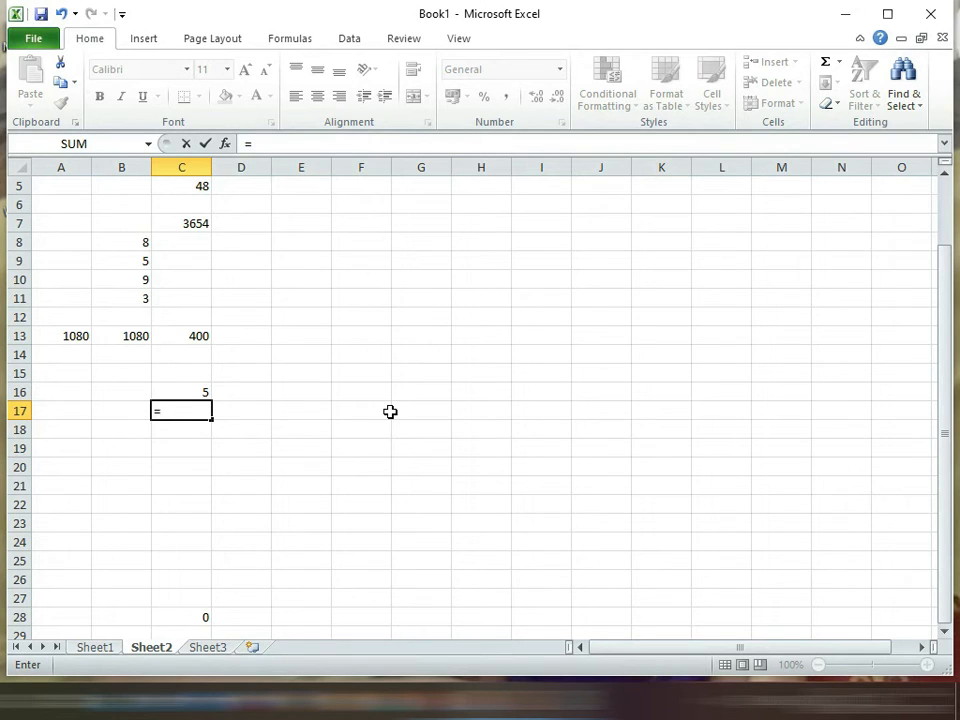
pyautogui.write('36/6')
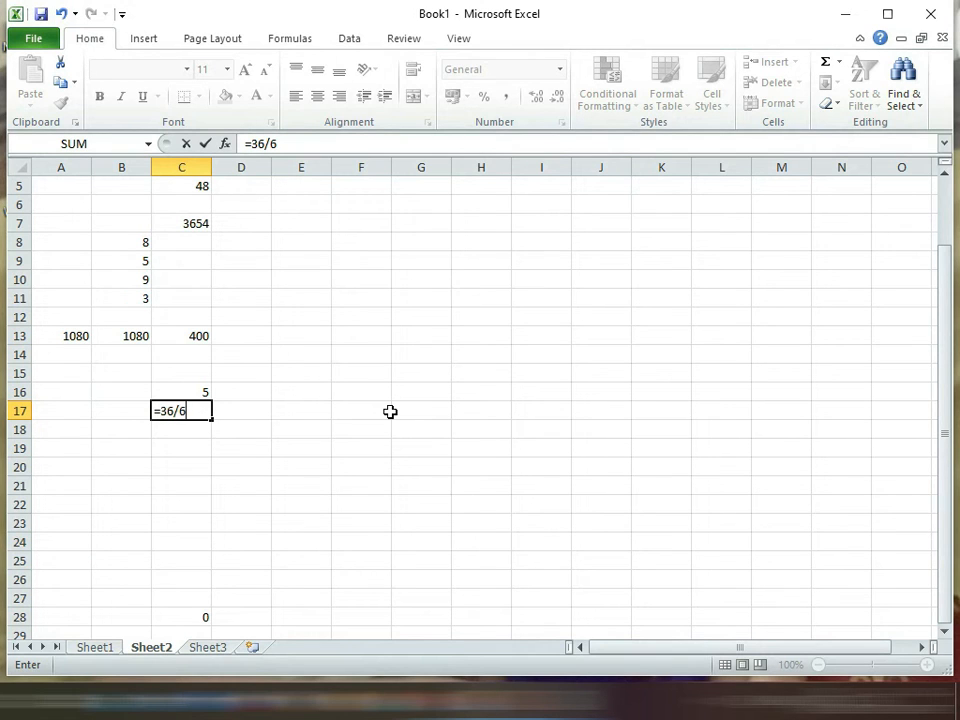
pyautogui.press('Return')
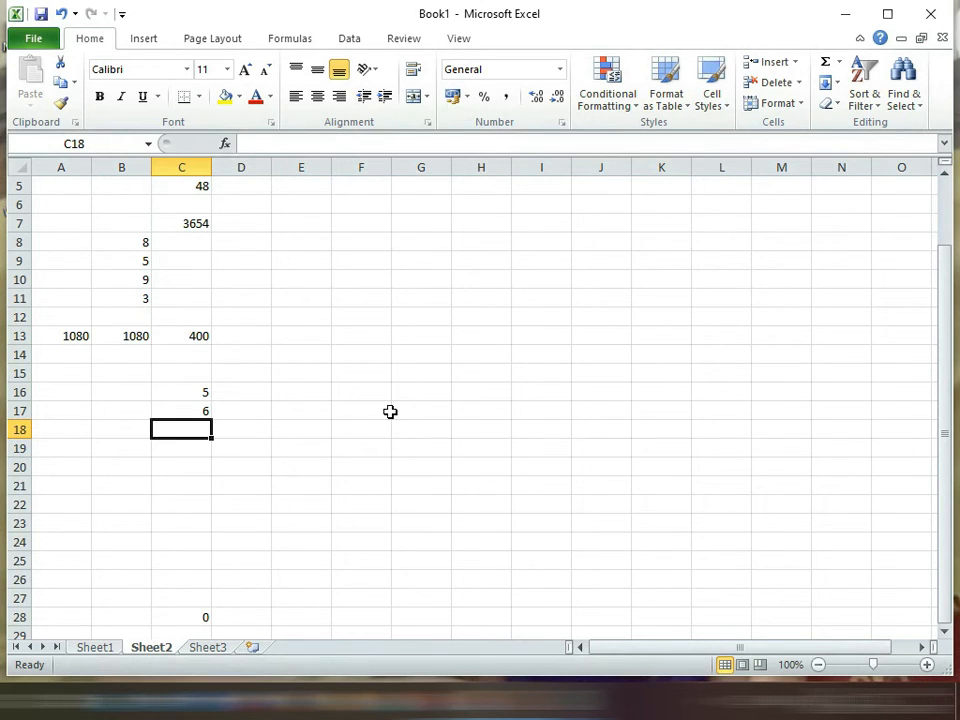
# Step: Enter the dividends 45, 55 and 60 in cells C19 to C21
pyautogui.press('Right')
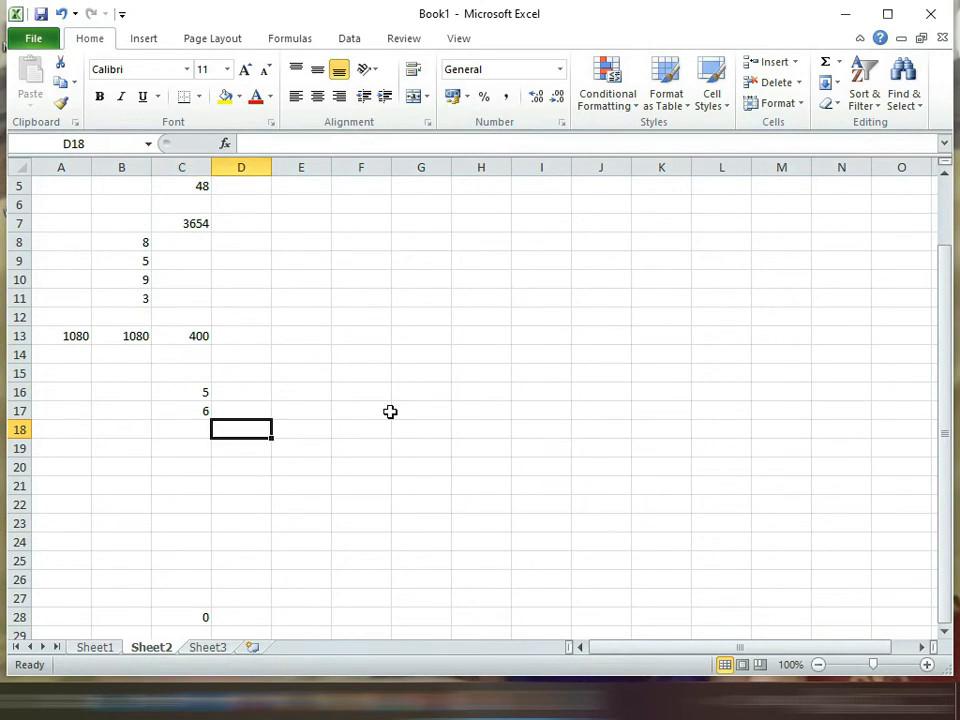
pyautogui.press('Left')
pyautogui.press('Down')
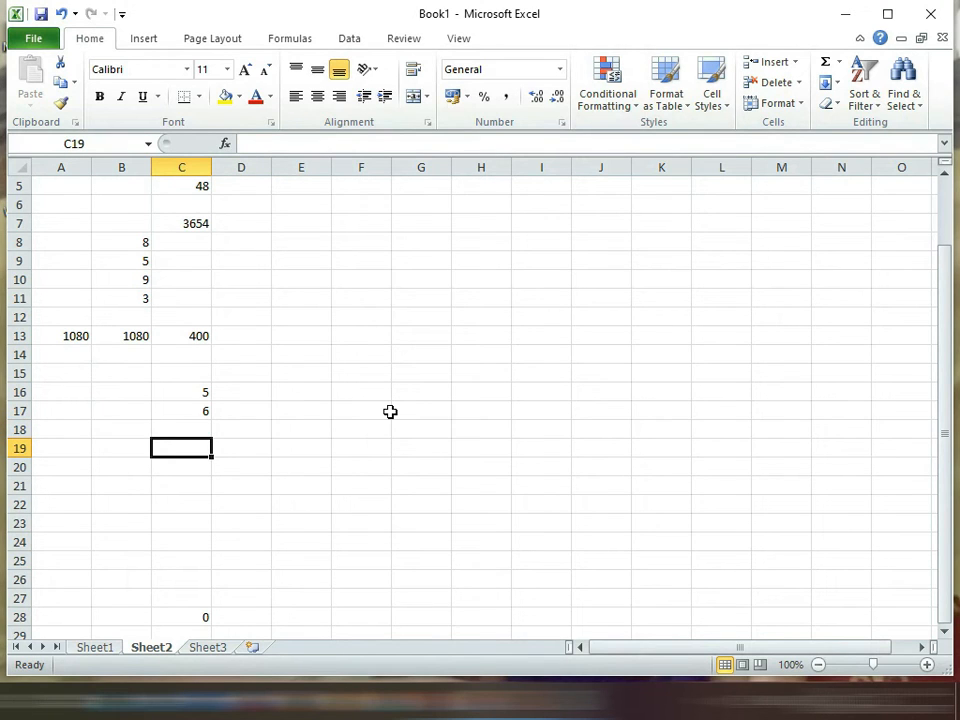
pyautogui.write('45')
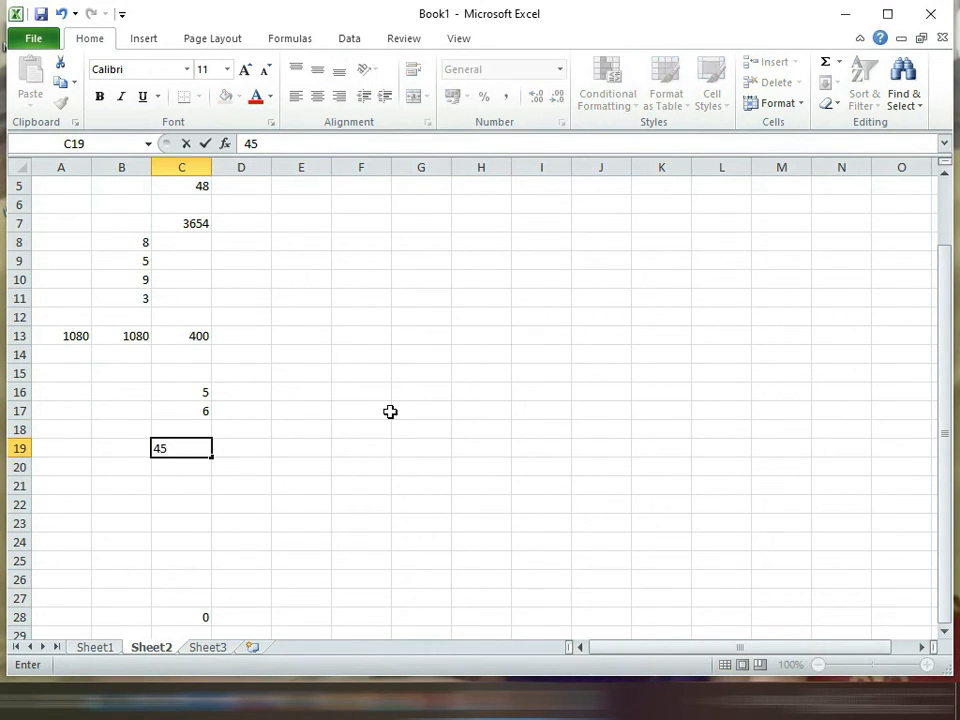
pyautogui.press('Return')
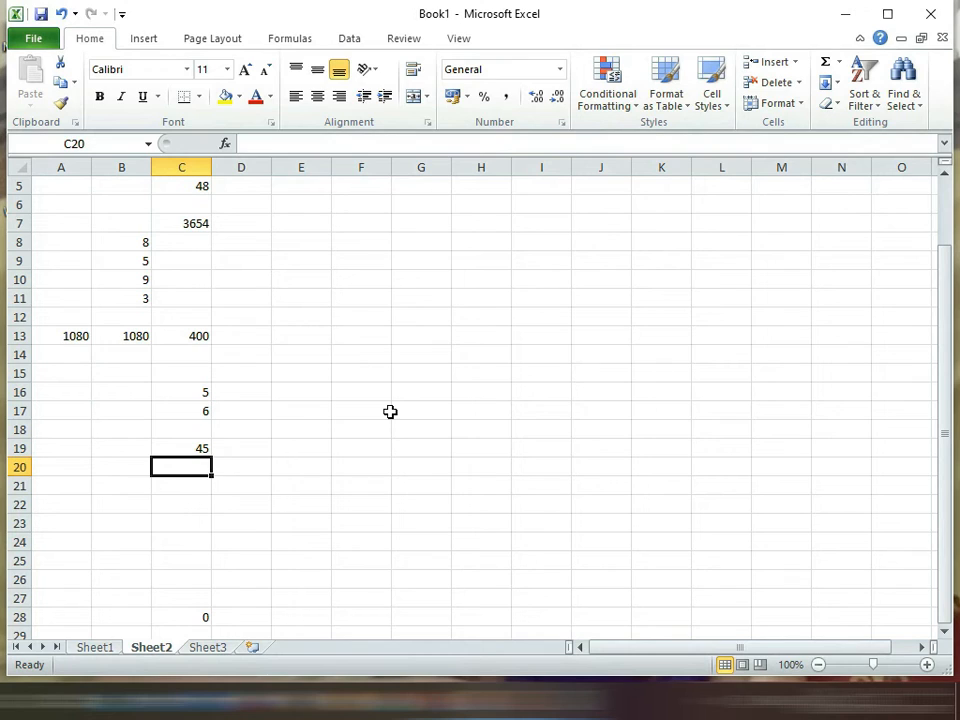
pyautogui.write('67')
pyautogui.press('BackSpace')
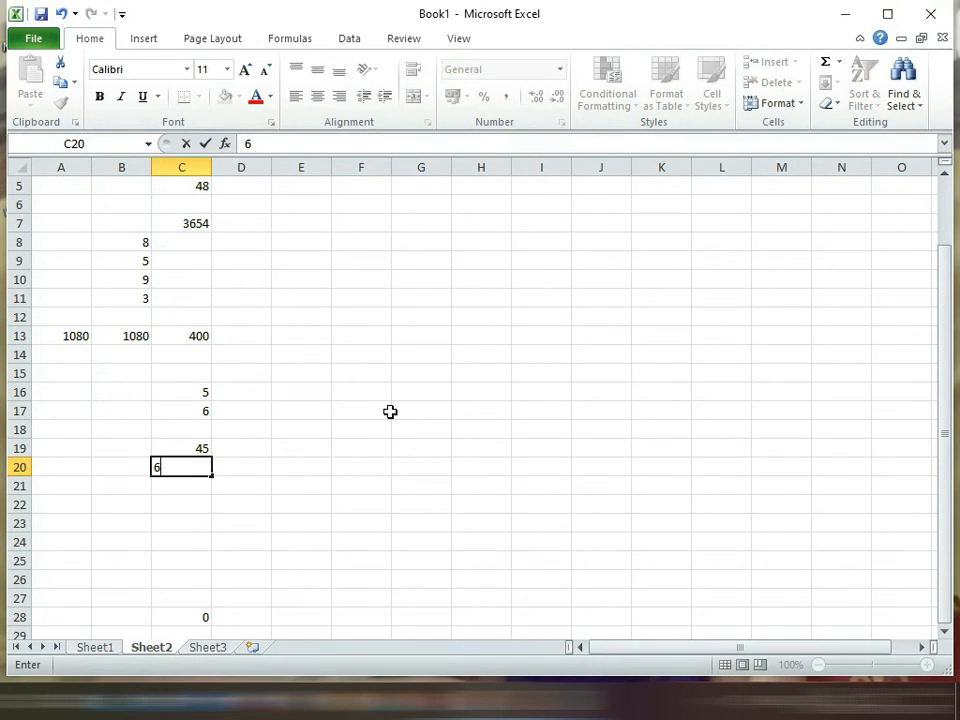
pyautogui.press('BackSpace')
pyautogui.write('55')
pyautogui.press('Return')
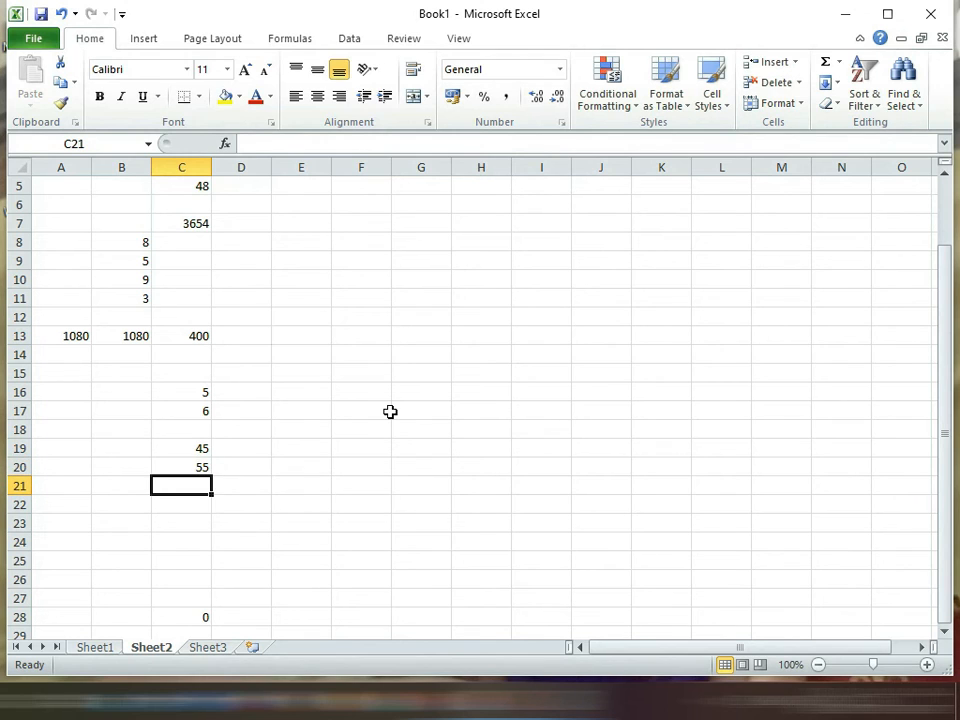
pyautogui.write('60')
pyautogui.press('Return')
# Step: Enter the divisor 5 in each of the cells D19 to D21
pyautogui.press('Up')
pyautogui.press('Up')
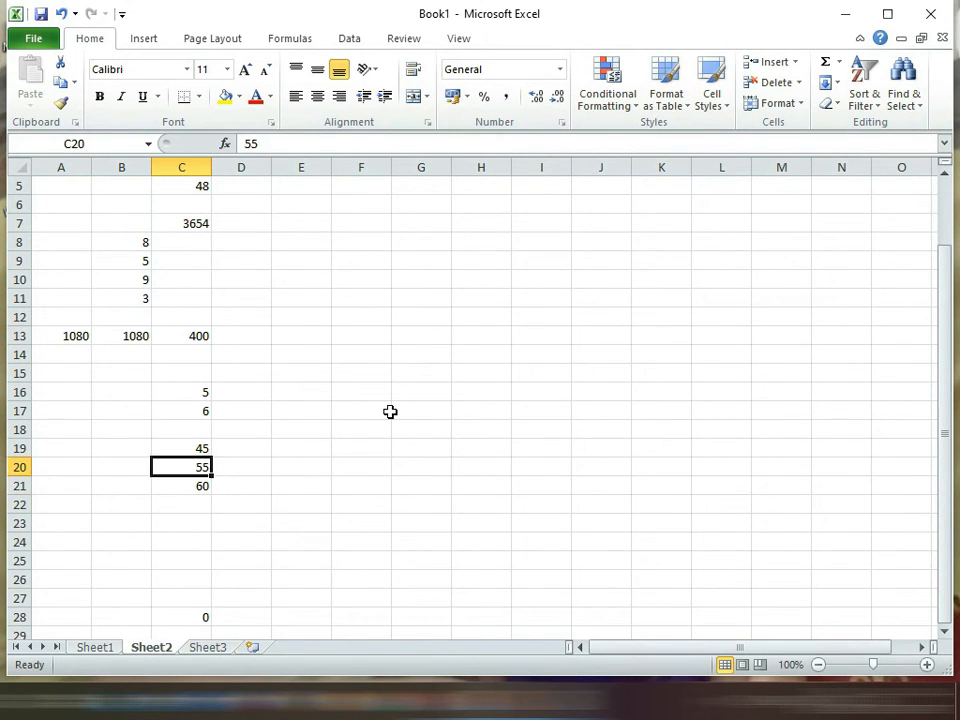
pyautogui.press('Up')
pyautogui.press('Right')
pyautogui.write('5')
pyautogui.press('Return')
pyautogui.write('5')
pyautogui.press('Return')
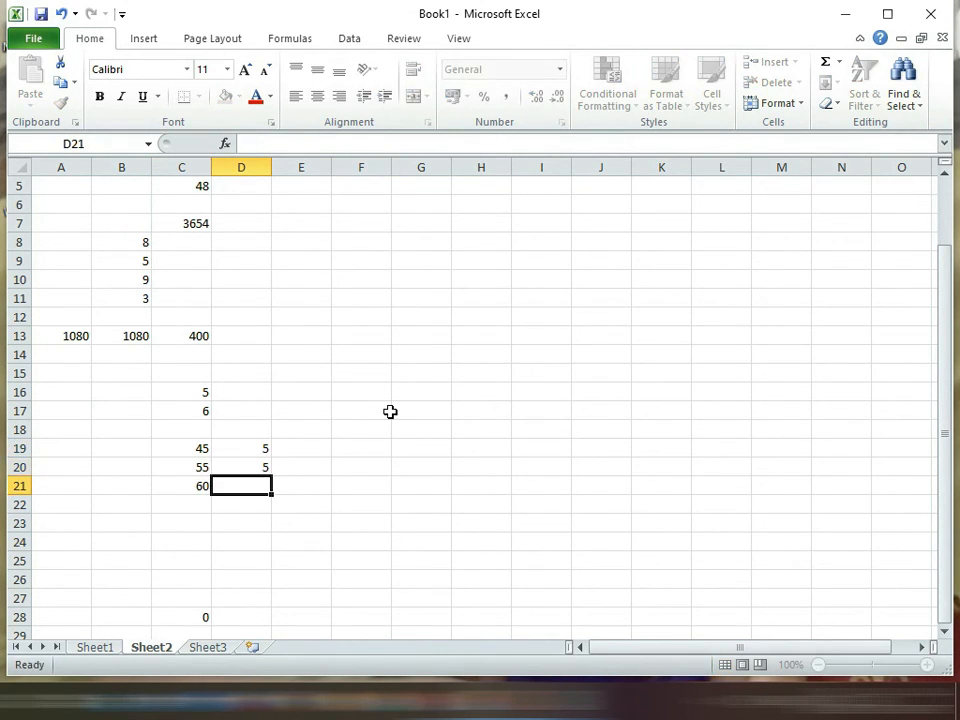
pyautogui.write('5')
pyautogui.press('Return')
# Step: Divide C19 by D19 in cell E19 using cell references, with the formula =C19/D19
pyautogui.press('Up')
pyautogui.press('Up')
pyautogui.press('Up')
pyautogui.press('Right')
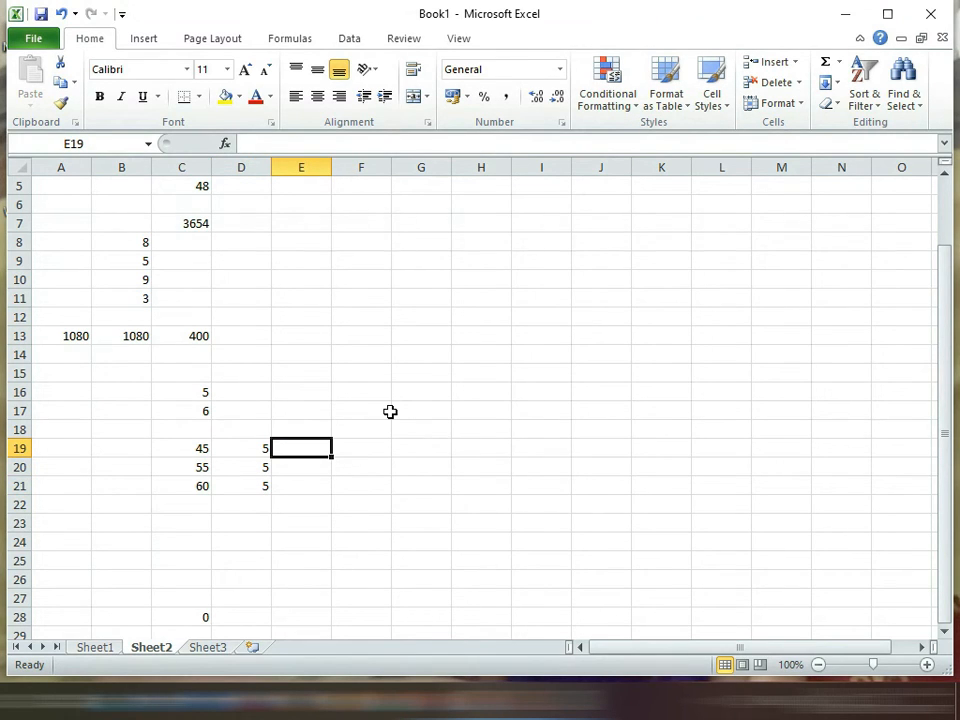
pyautogui.write('=')
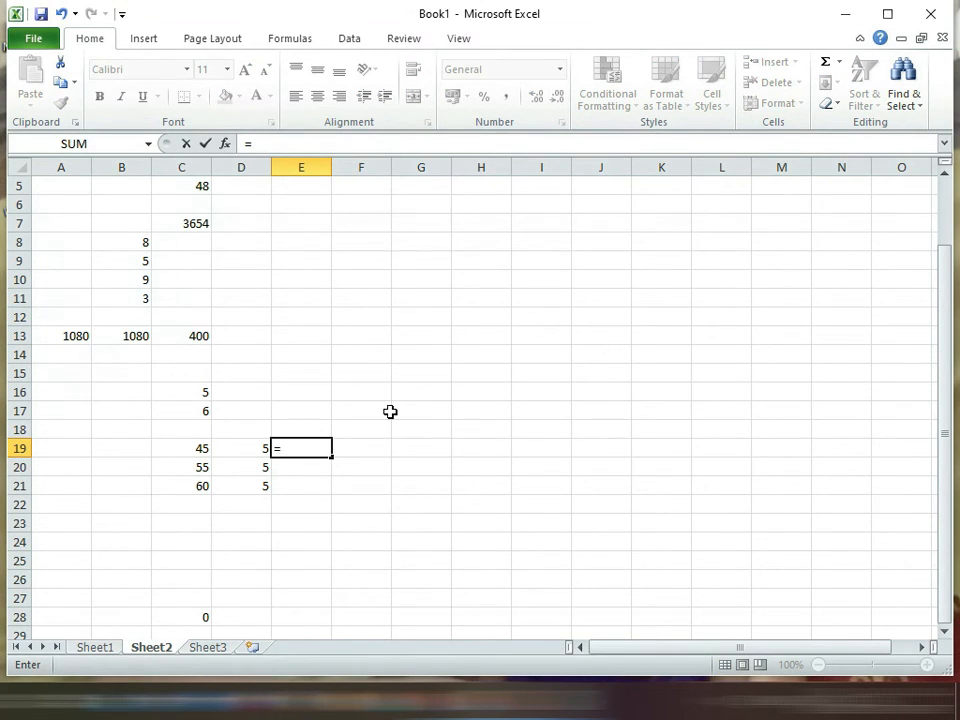
pyautogui.press('Left')
pyautogui.press('Left')
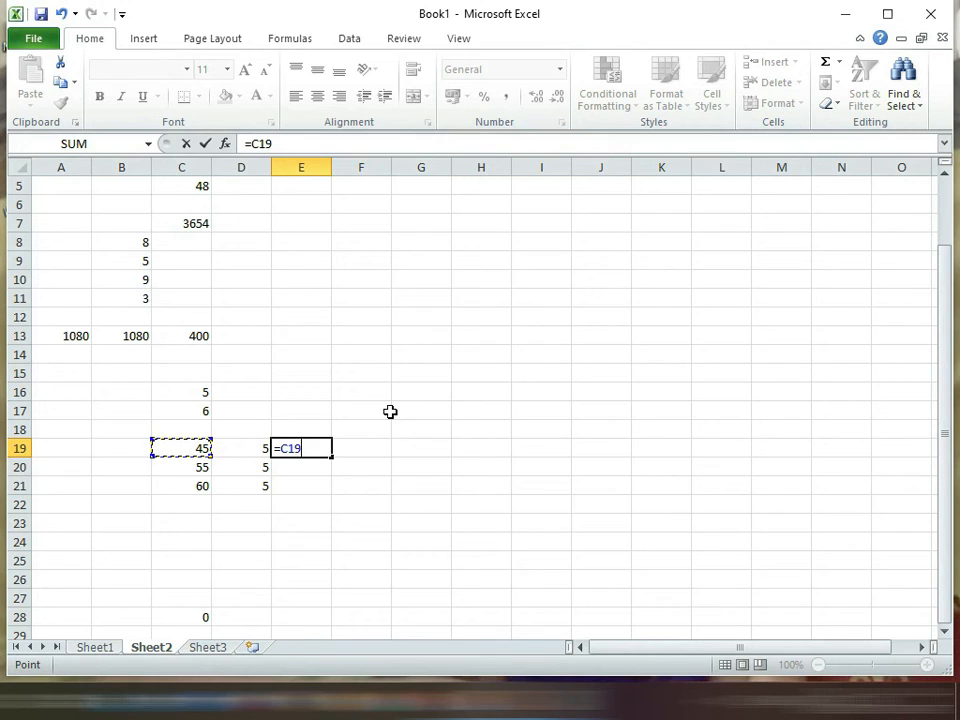
pyautogui.write('/')
pyautogui.press('Left')
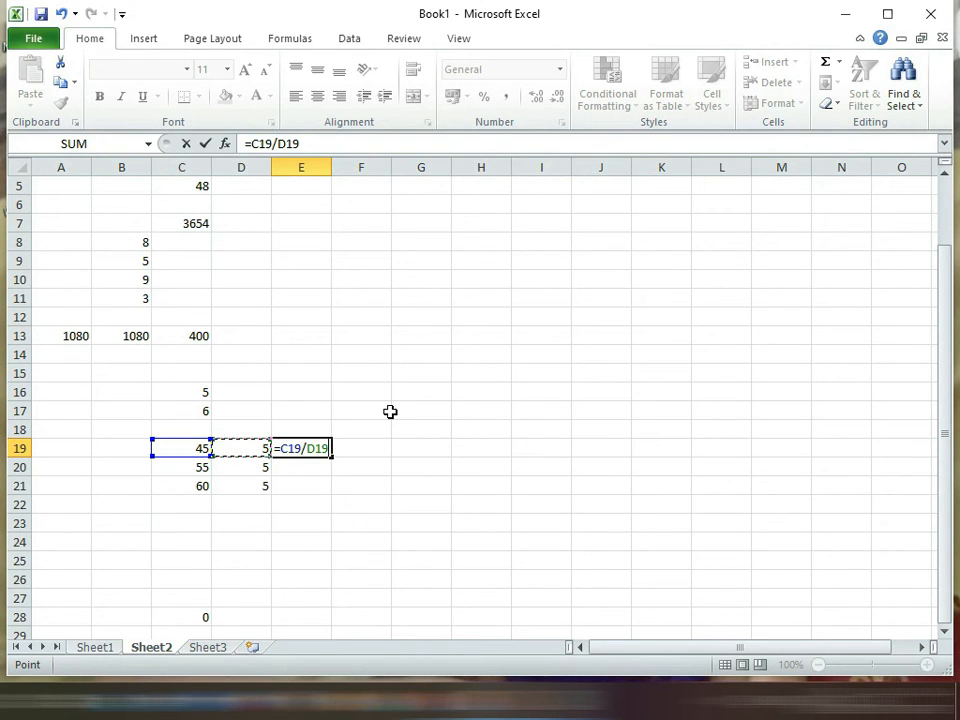
pyautogui.press('Return')
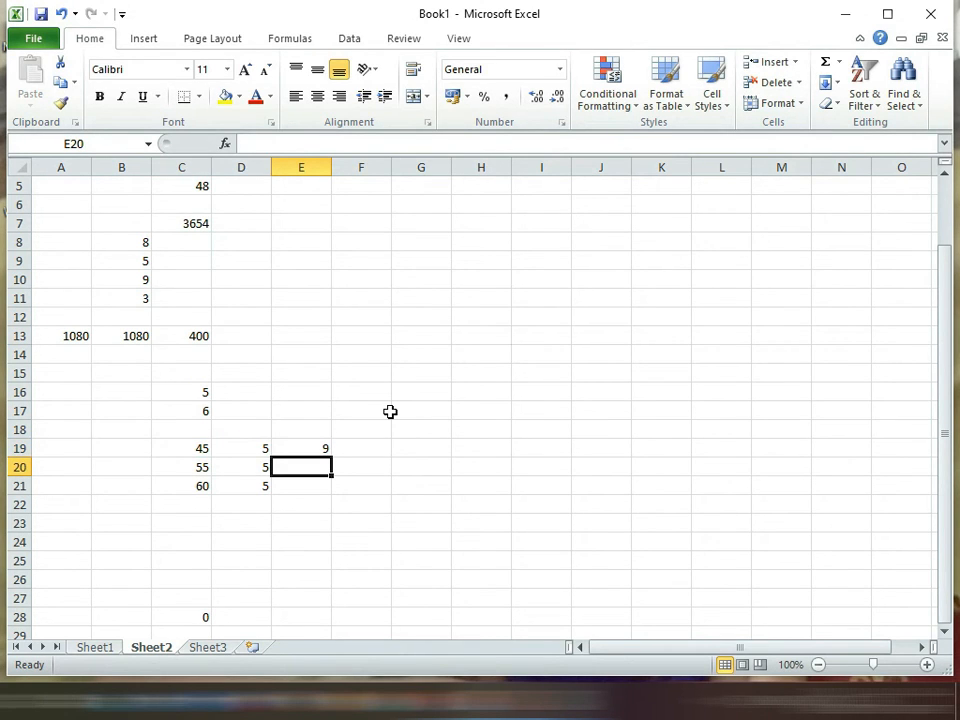
# Step: Copy the division formula from E19 down through E21 with the fill handle
pyautogui.press('Up')
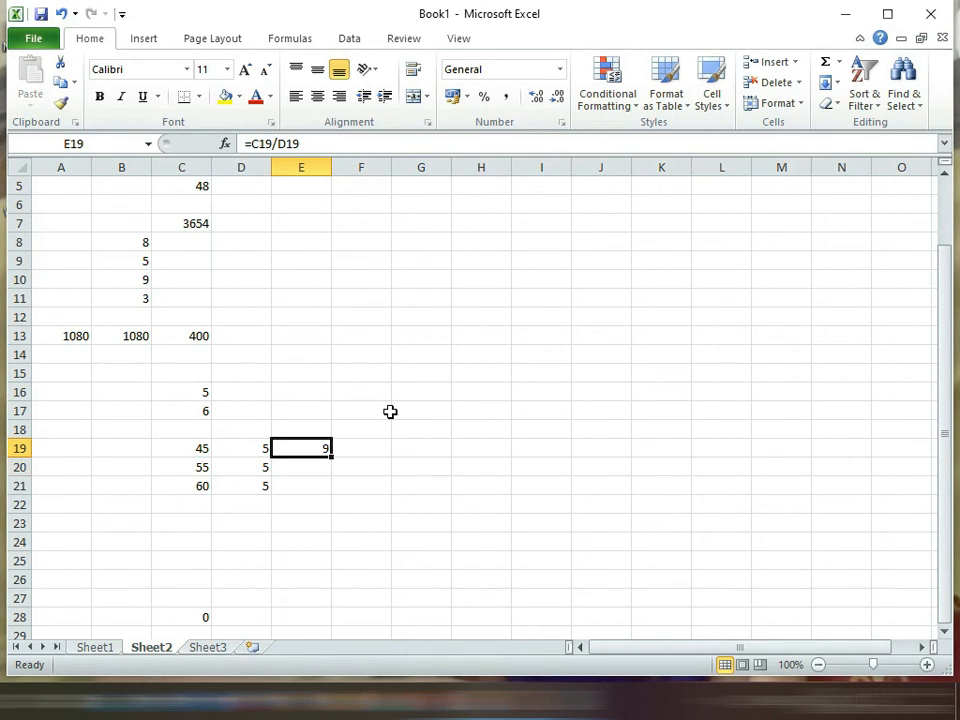
pyautogui.moveTo(331, 457); pyautogui.dragTo(332, 458)
pyautogui.click(310, 468)
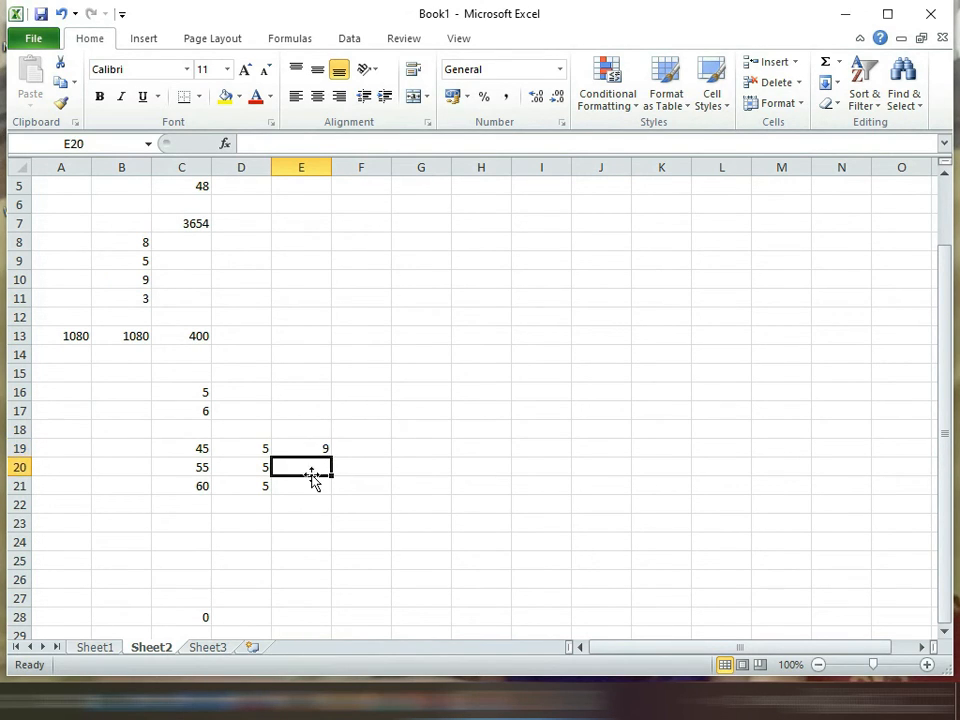
pyautogui.click(306, 447)
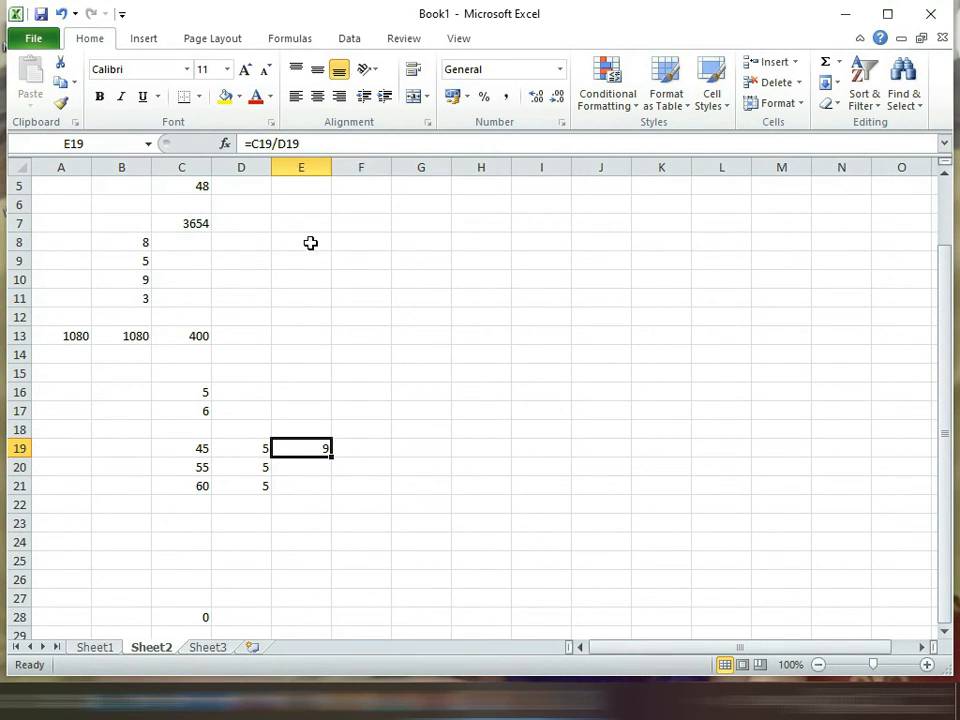
pyautogui.moveTo(331, 456); pyautogui.dragTo(328, 487)
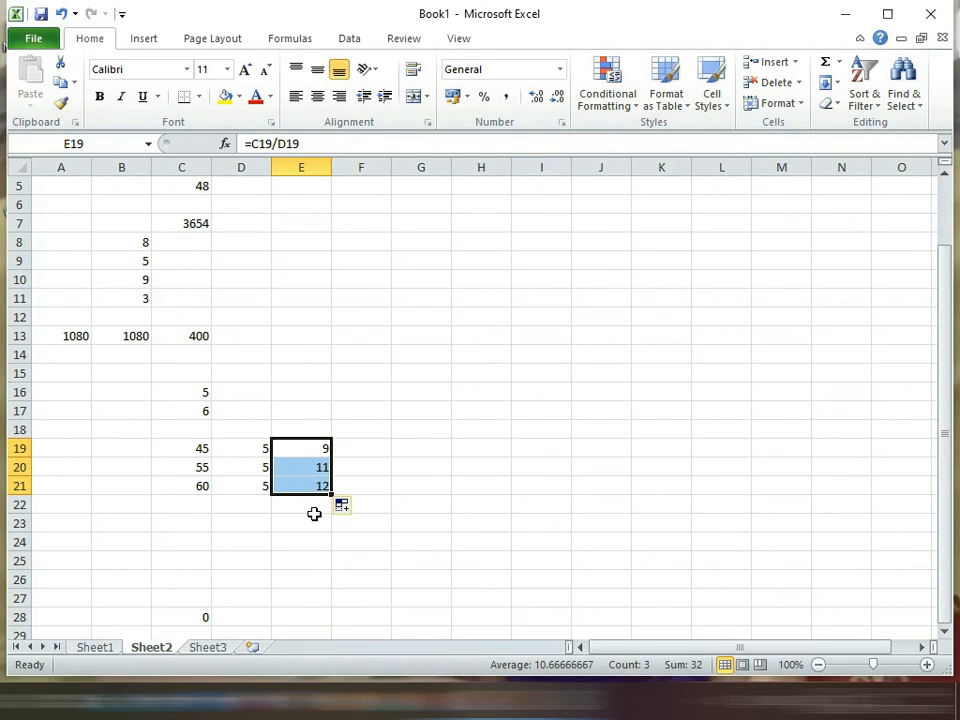
# Step: Compare the original division formula in E19 with the copied one in E21
pyautogui.click(304, 450)
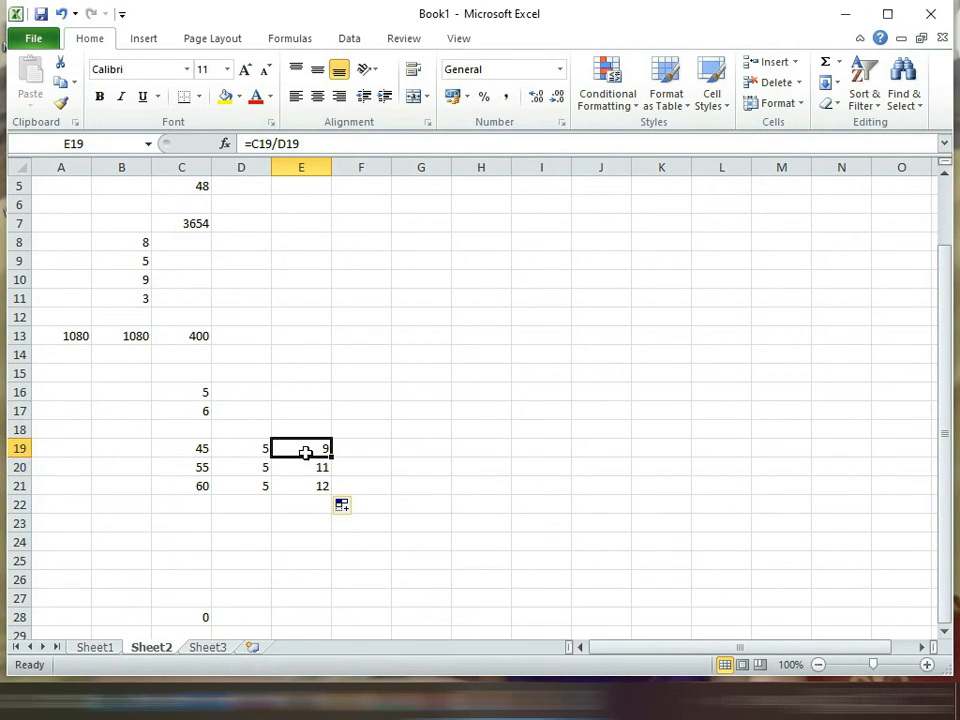
pyautogui.click(313, 485)
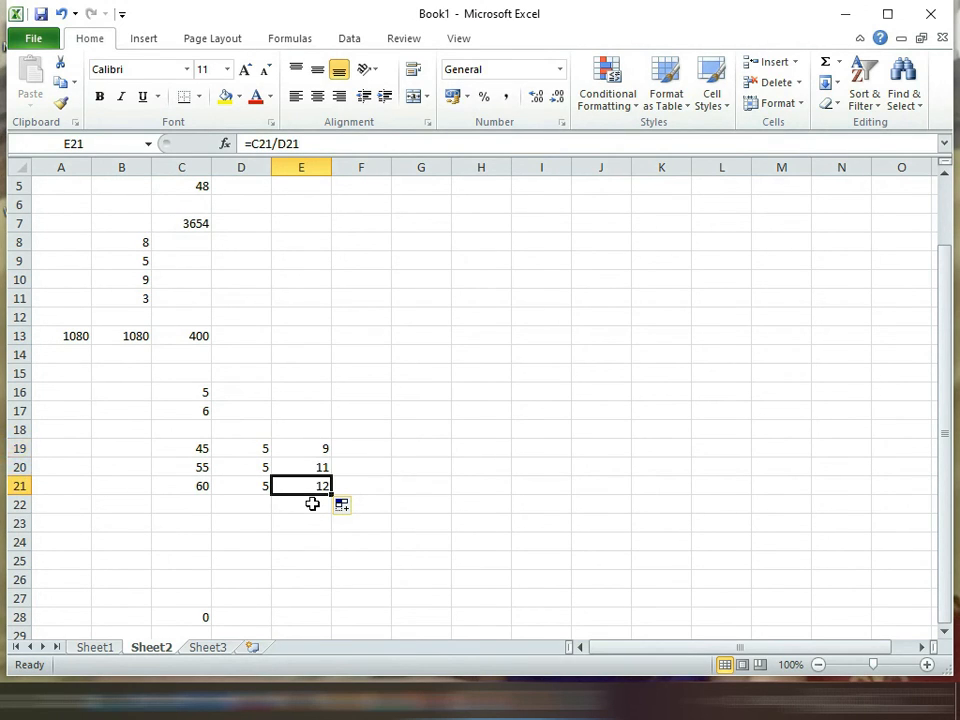
pyautogui.click(297, 451)
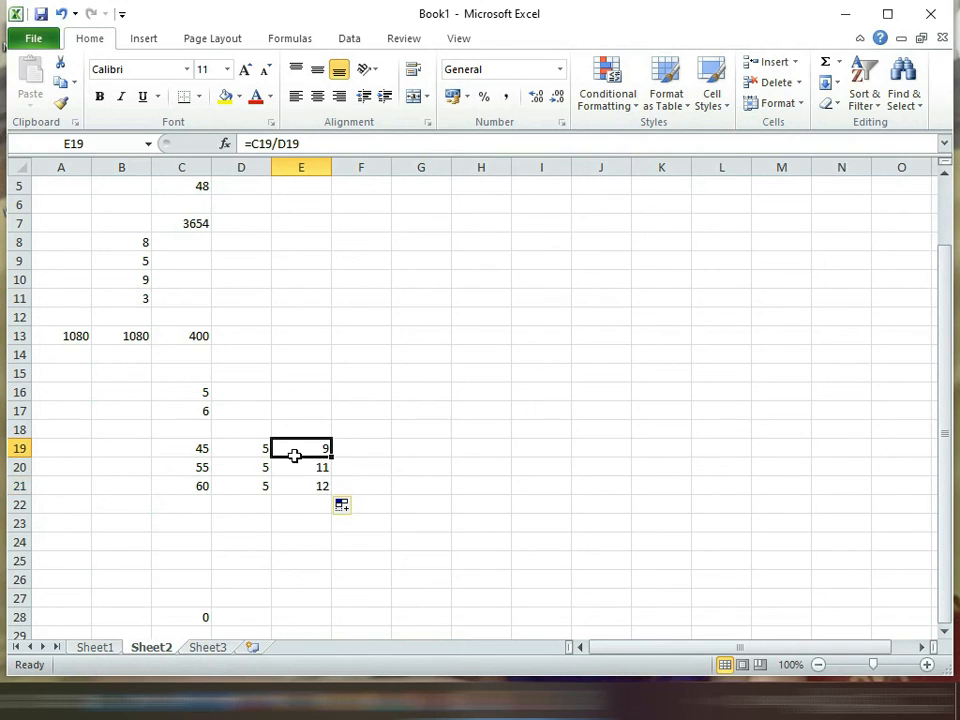
# Step: Change the dividends in column C to 15 in C20 and 100 in C21
pyautogui.click(197, 467)
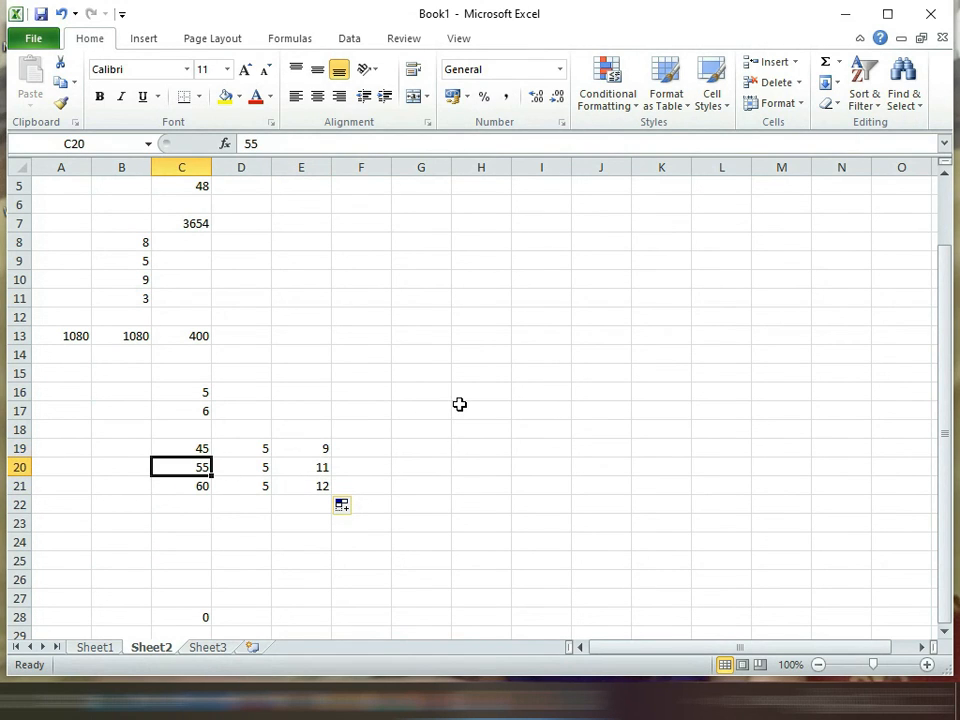
pyautogui.write('1')
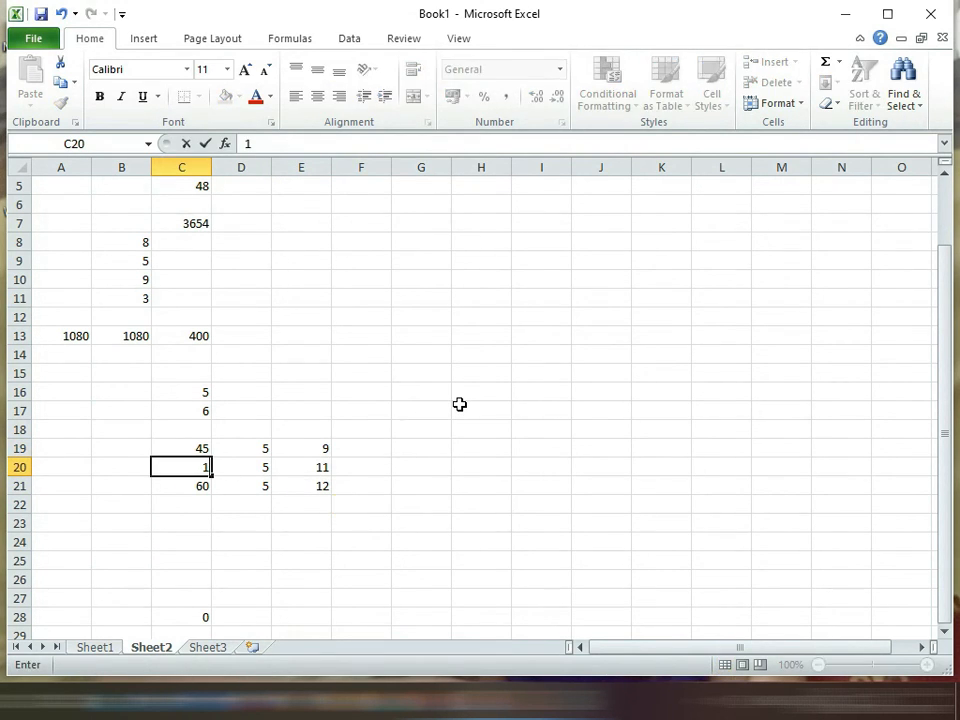
pyautogui.write('5')
pyautogui.press('Return')
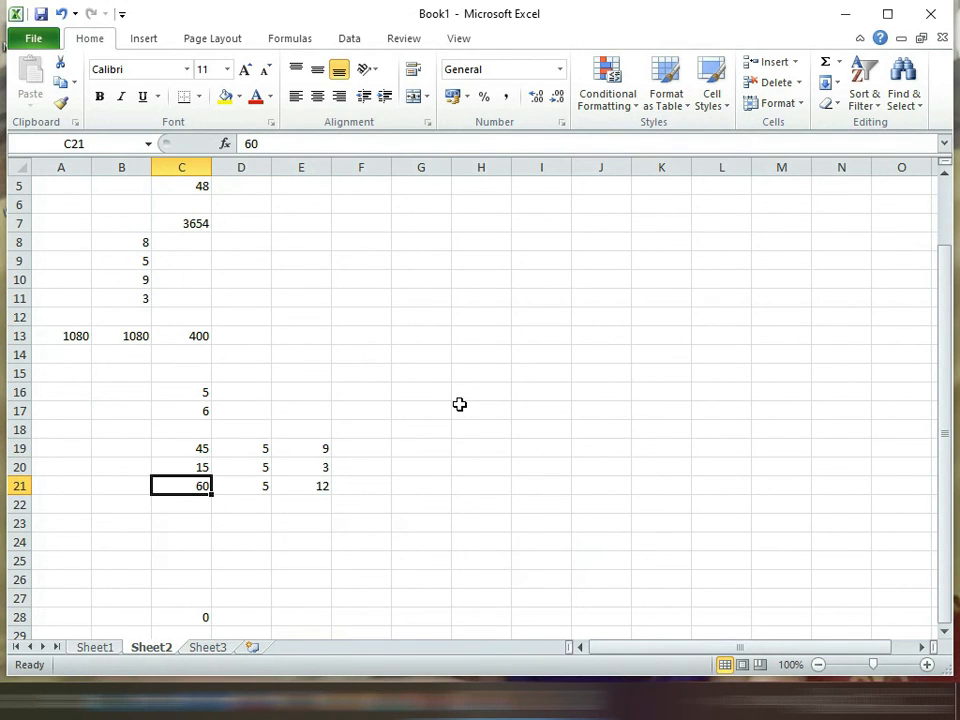
pyautogui.write('100')
pyautogui.press('Return')
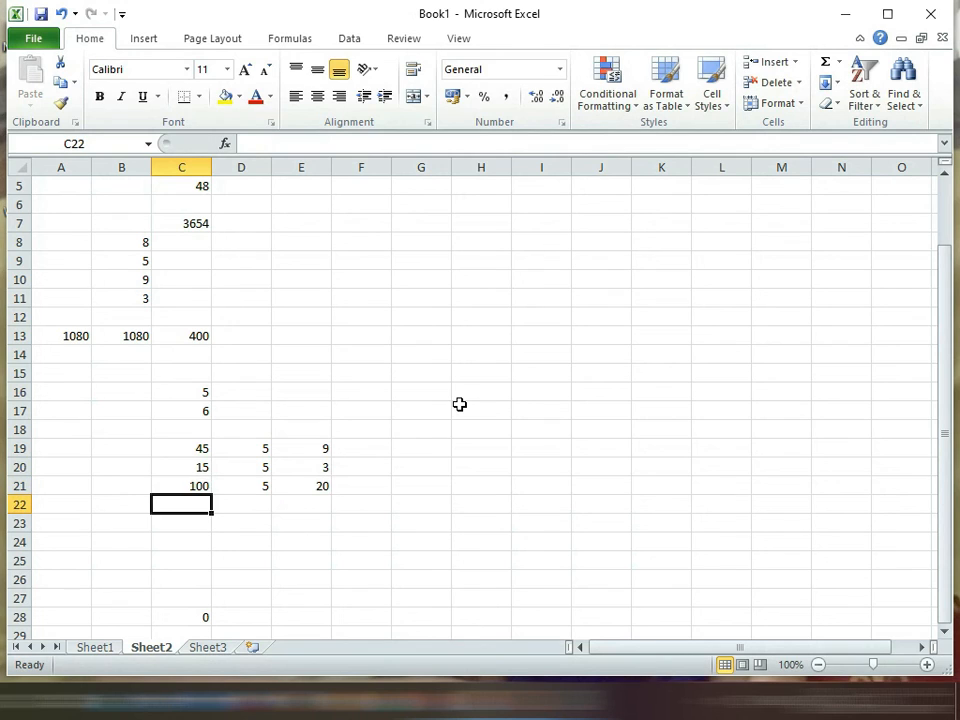
# Step: Change the dividend in cell C21 to 563
pyautogui.press('Up')
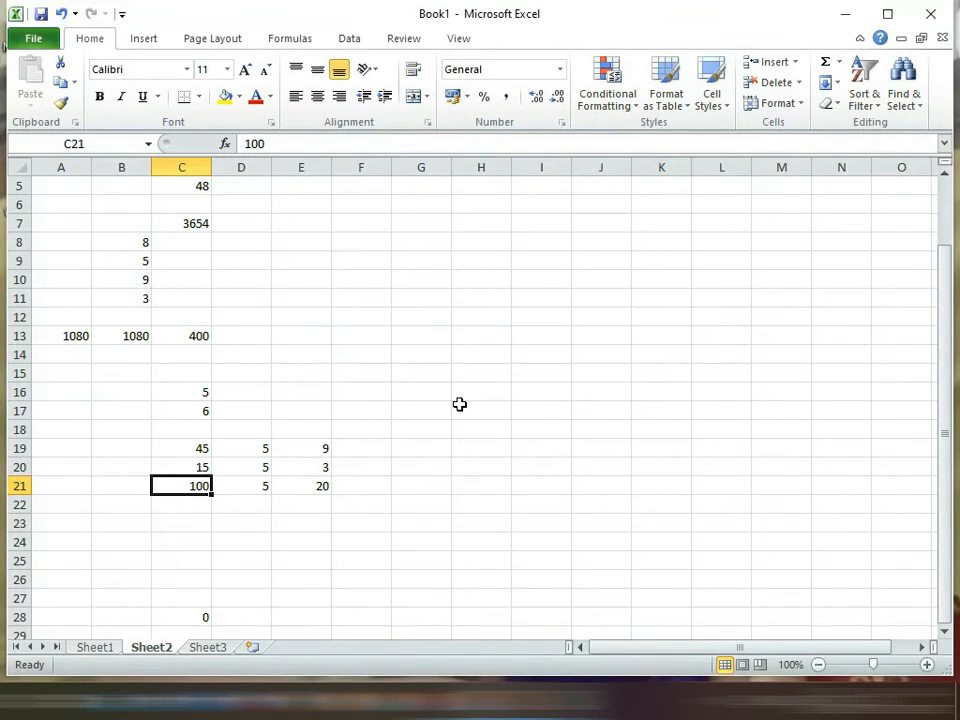
pyautogui.write('563')
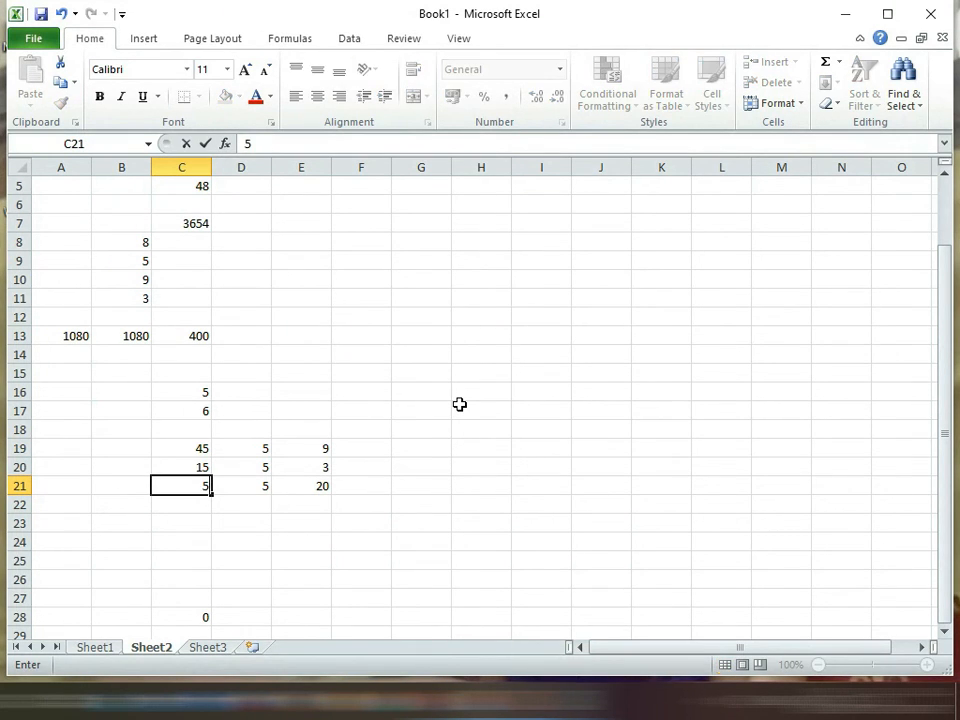
pyautogui.press('Return')
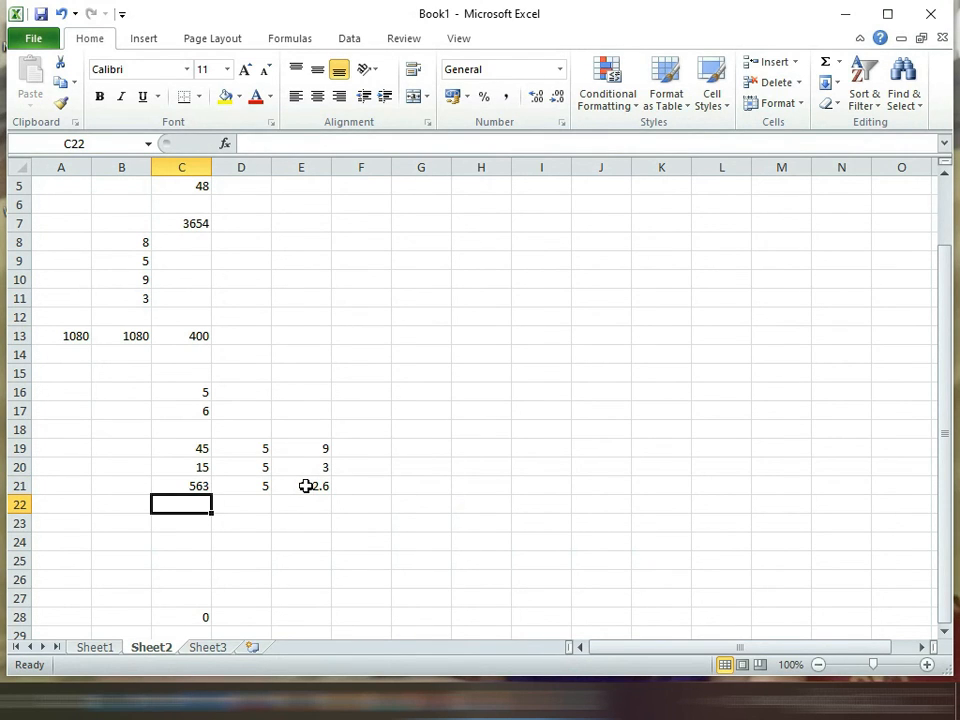
# Step: Review the recalculated quotients and their division formulas in cells E21 and E20
pyautogui.click(322, 488)
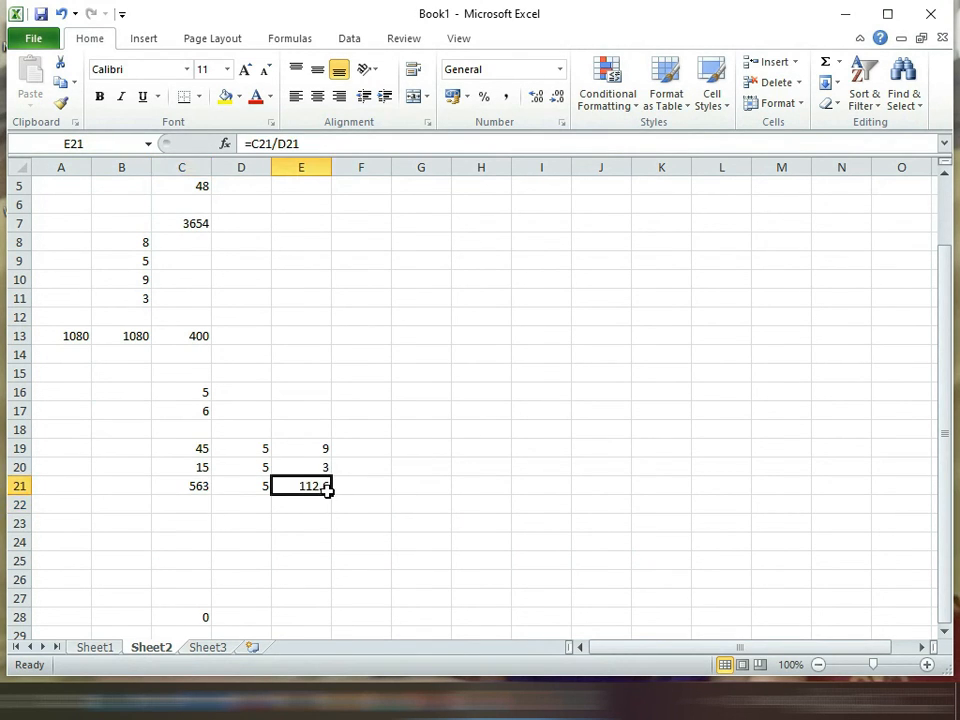
pyautogui.click(306, 518)
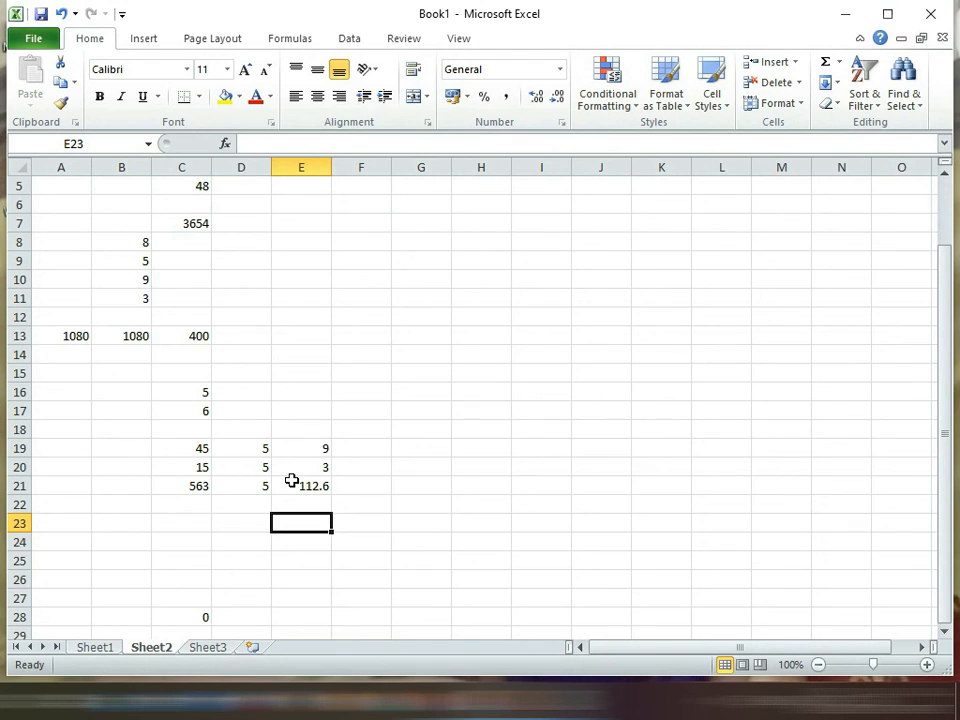
pyautogui.click(291, 481)
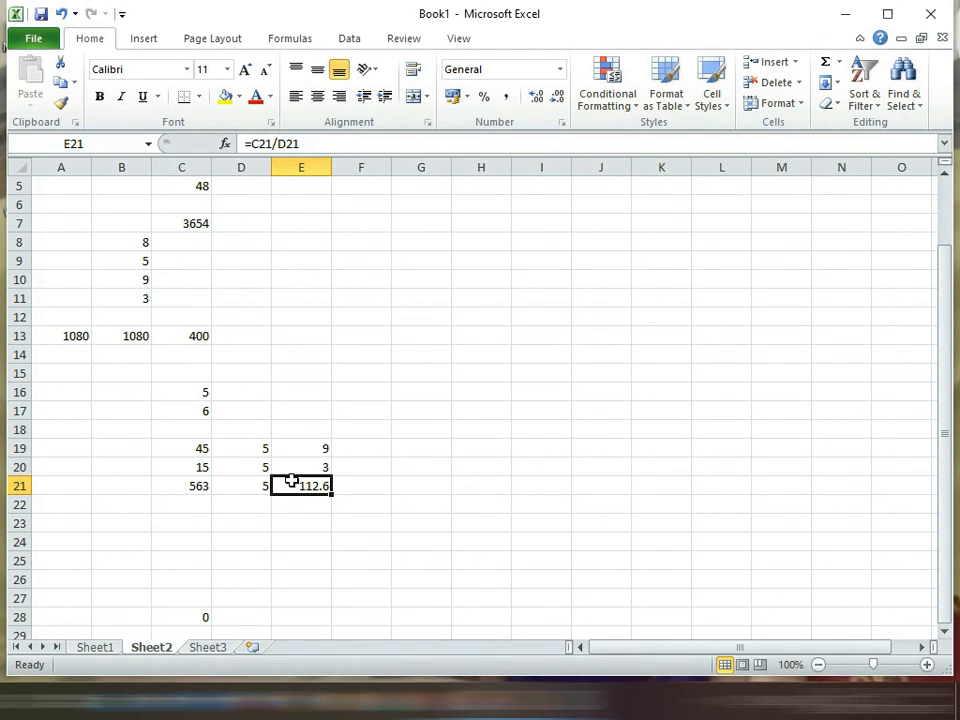
pyautogui.click(257, 463)
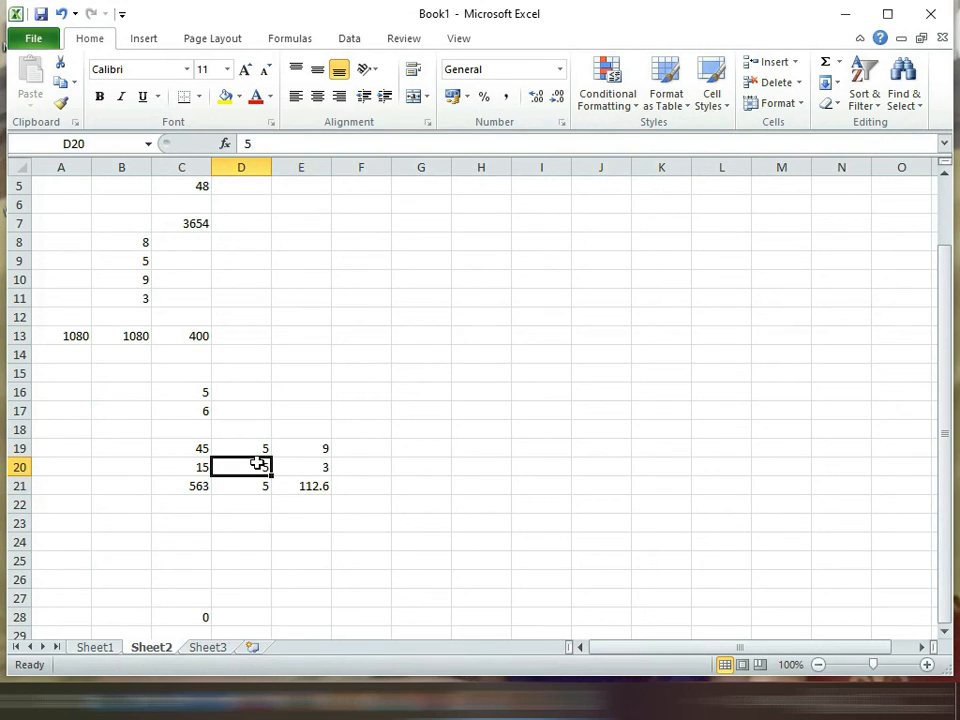
pyautogui.click(268, 390)
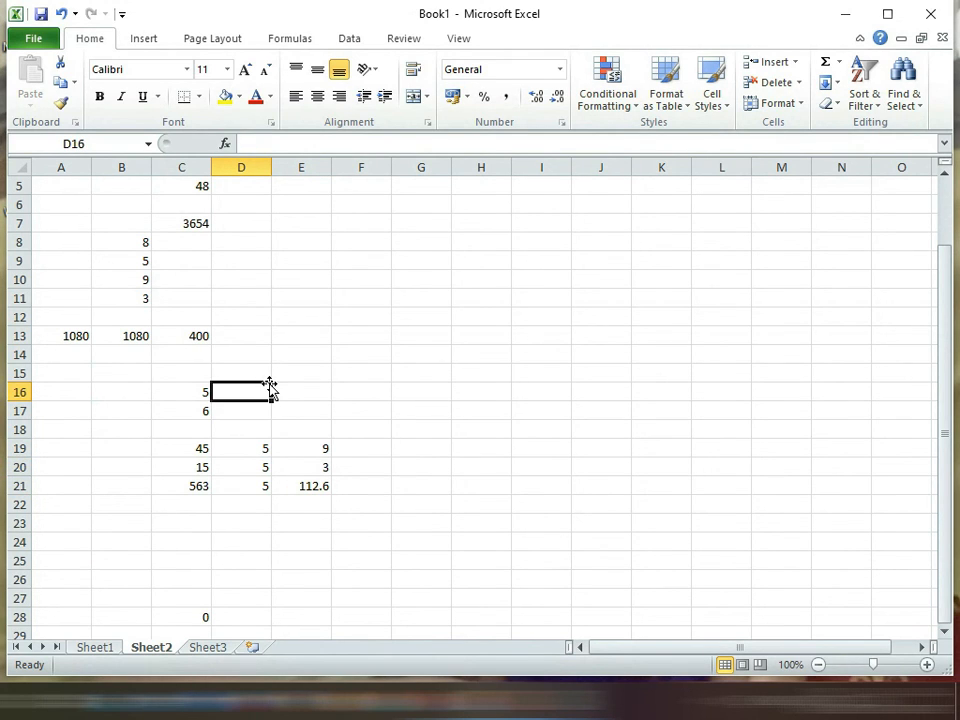
pyautogui.click(290, 466)
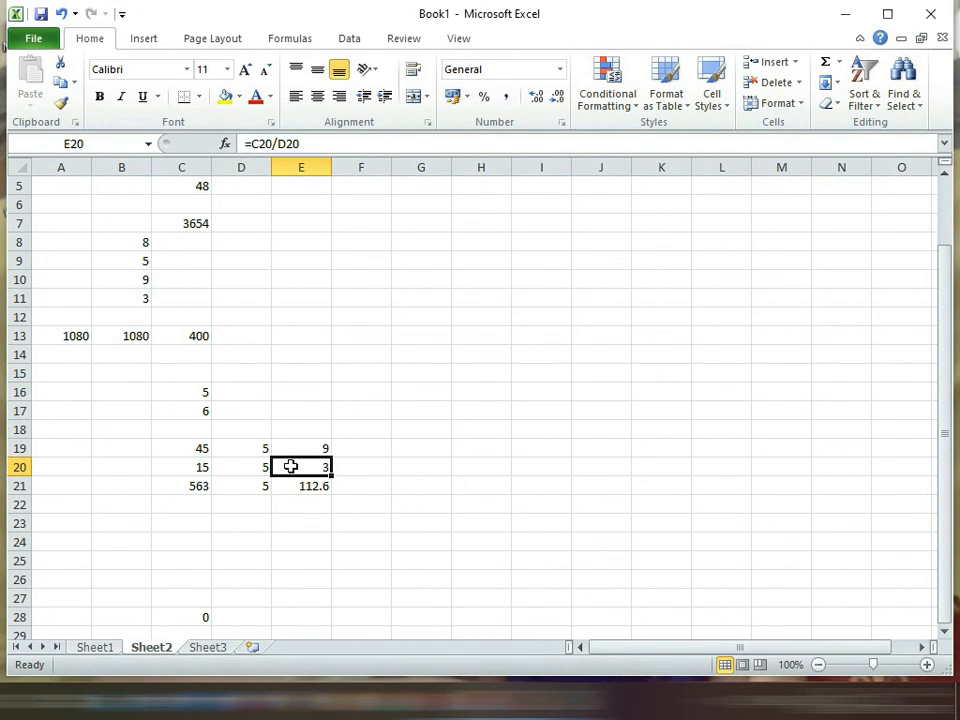